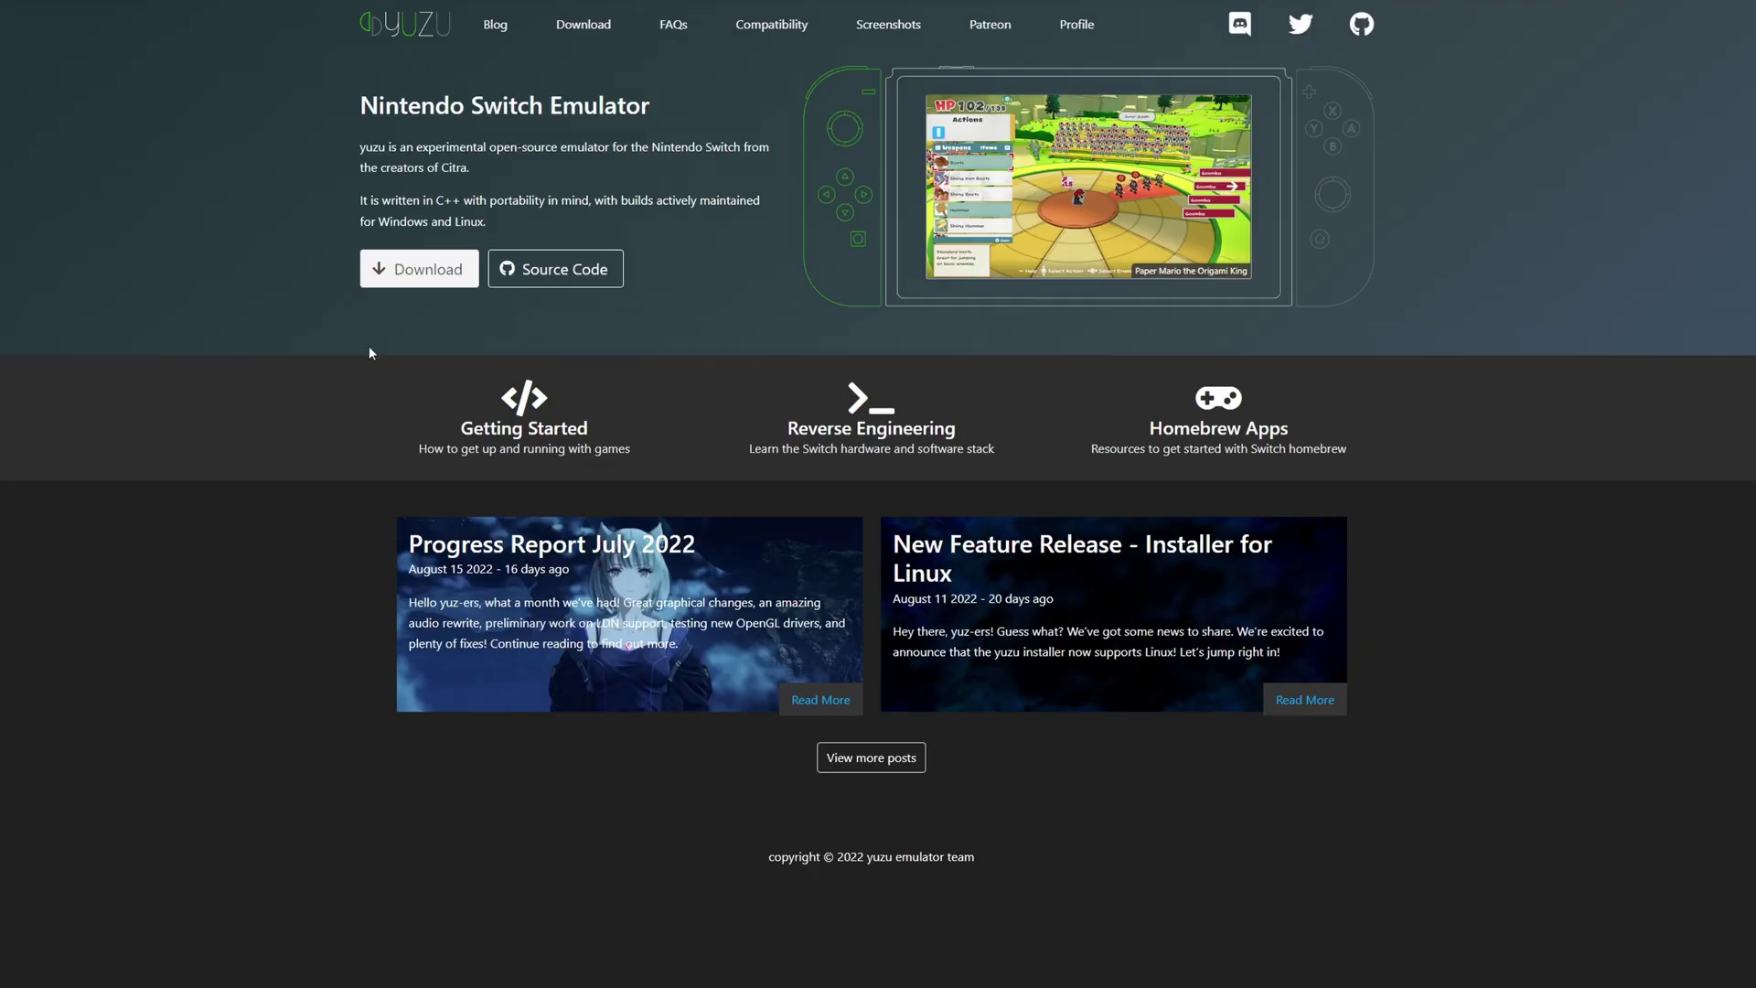
Download the Microsoft Visual C++ 2022 redistributable from the yuzu downloads page and close the browser.
{"action": "left_click", "coordinate": [427, 271]}
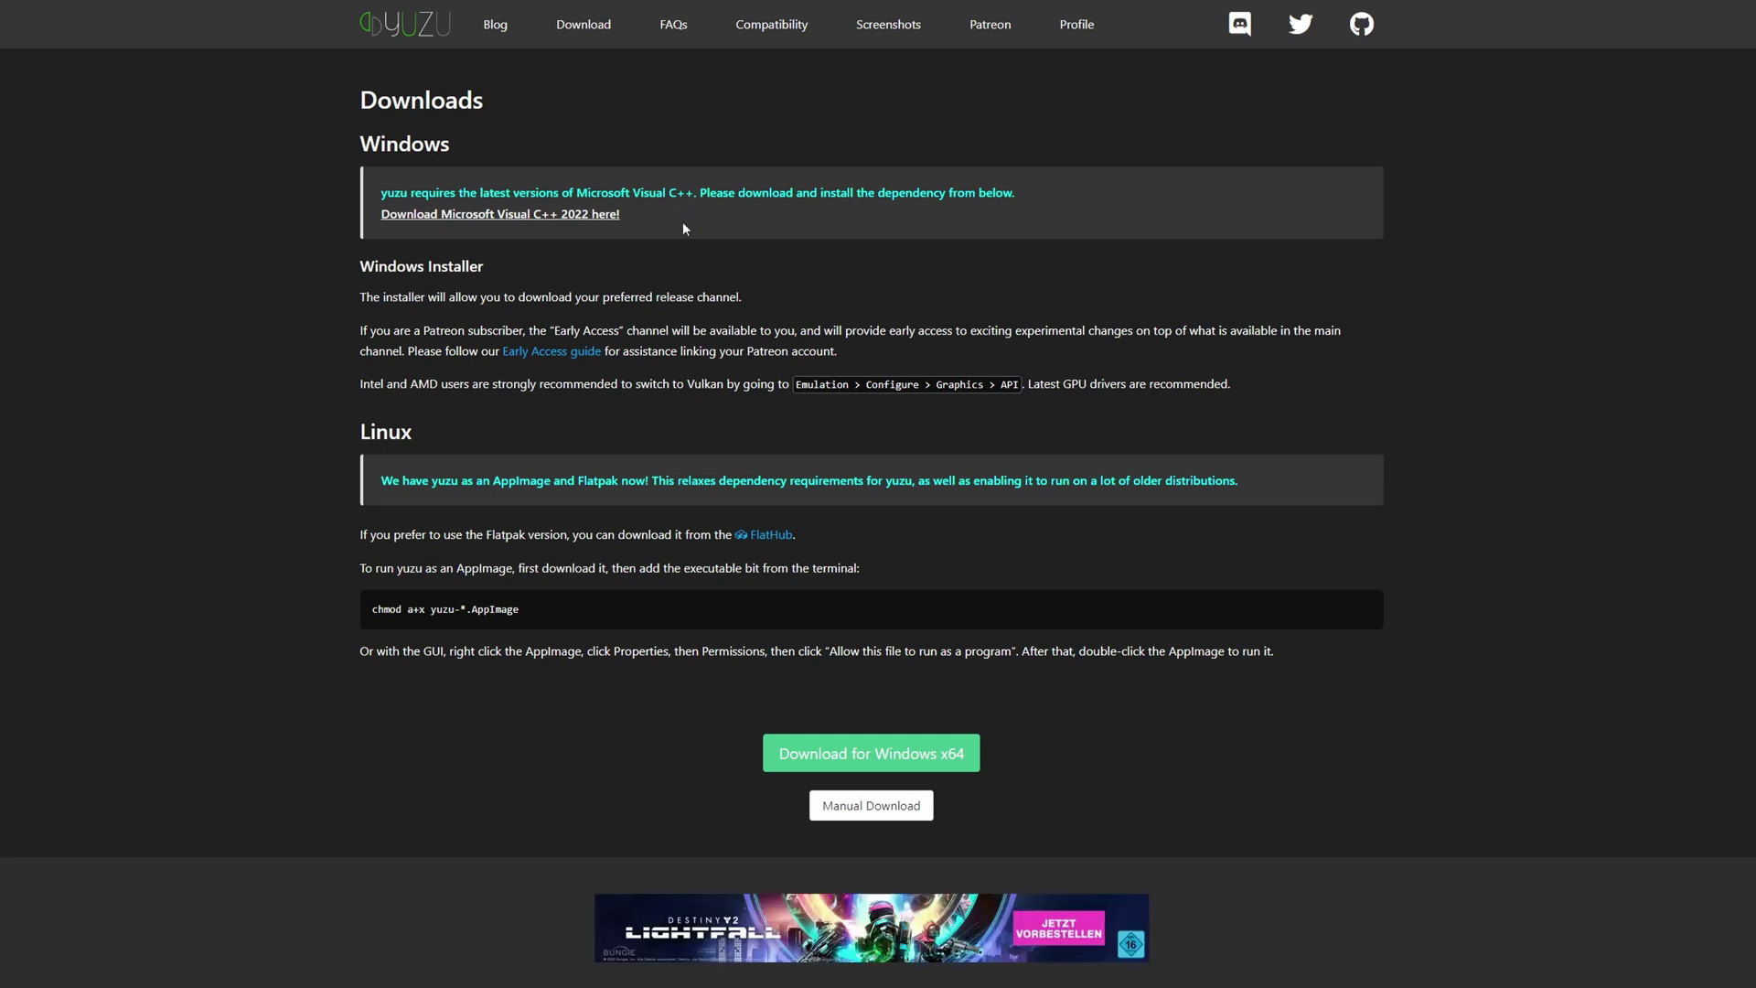
{"action": "left_click", "coordinate": [523, 219]}
{"action": "left_click", "coordinate": [65, 982]}
{"action": "left_click", "coordinate": [108, 930]}
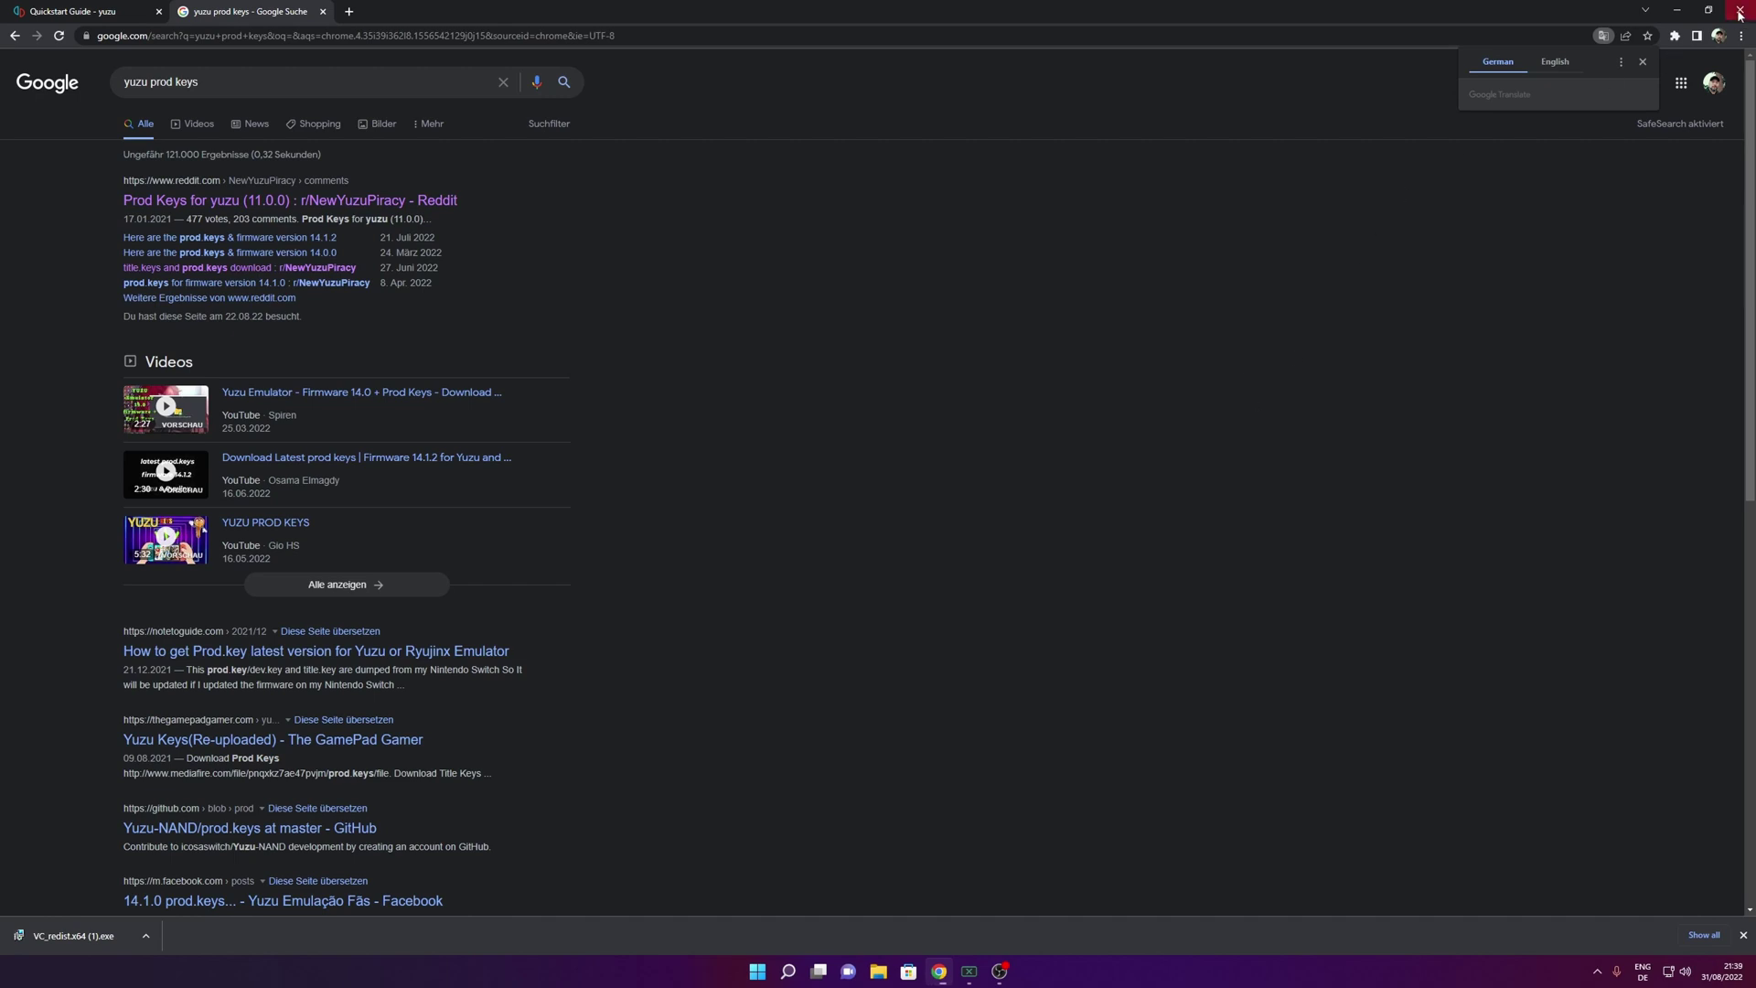
{"action": "left_click", "coordinate": [1740, 12]}
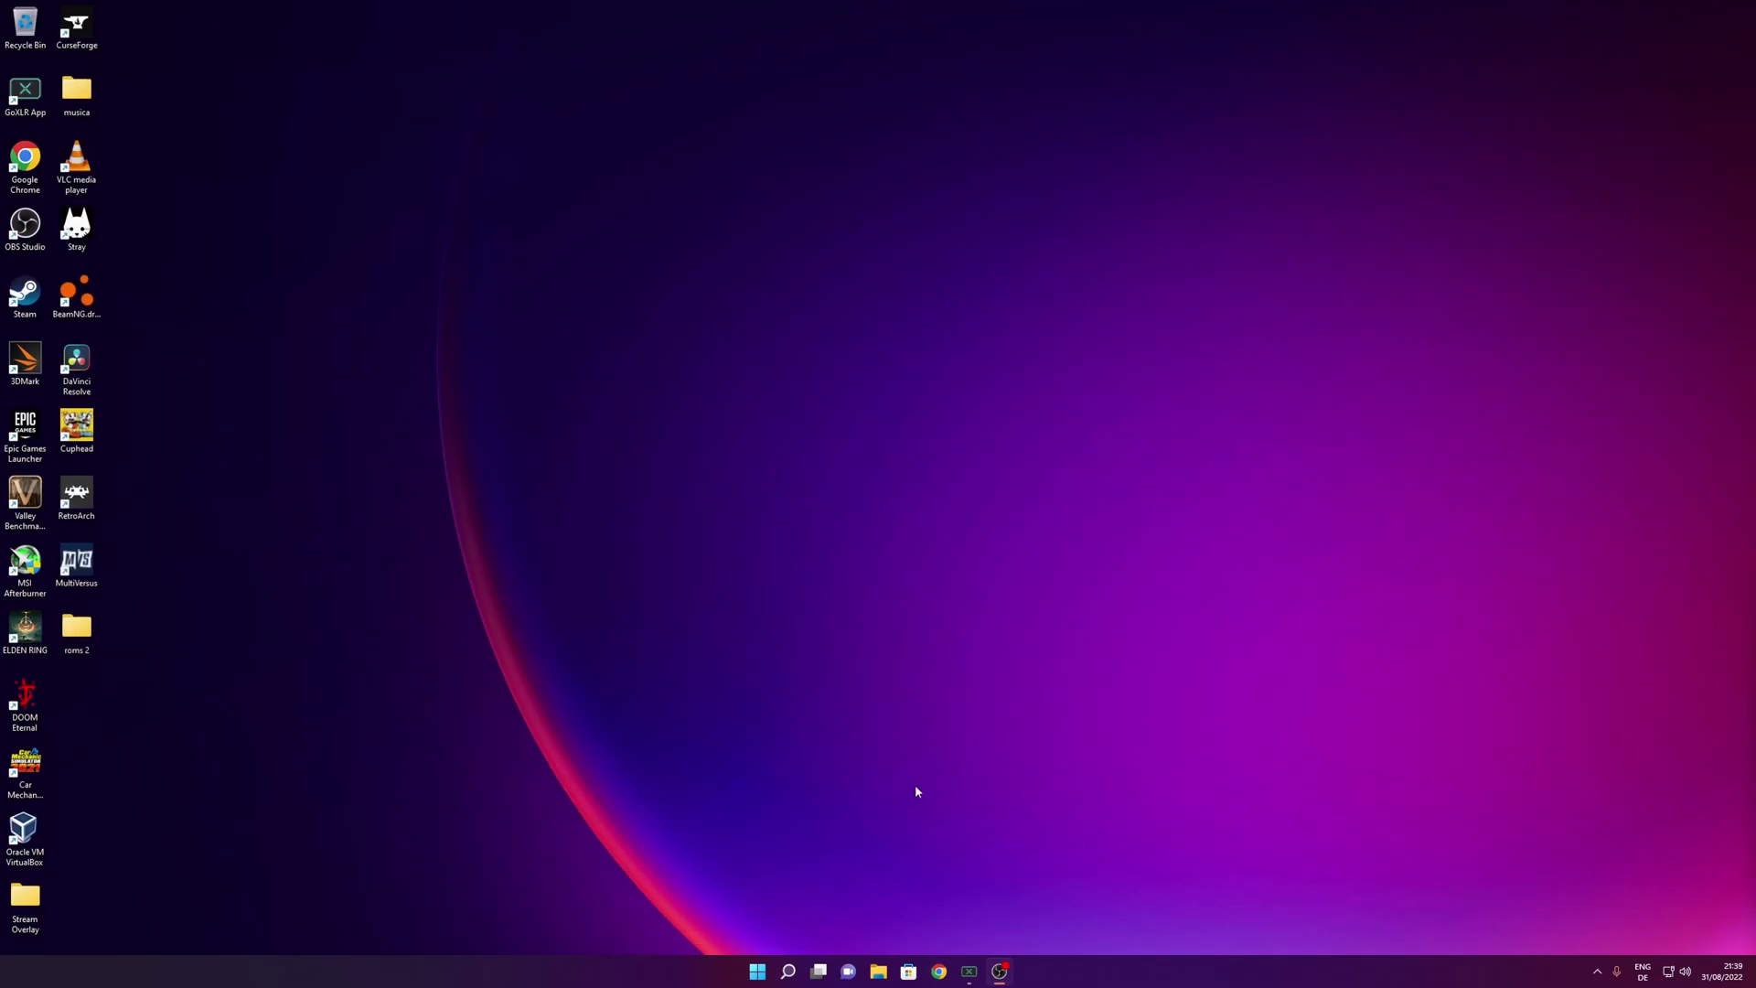
Run VC_redist.x64.exe from the Downloads folder and close its setup window.
{"action": "left_click", "coordinate": [875, 975]}
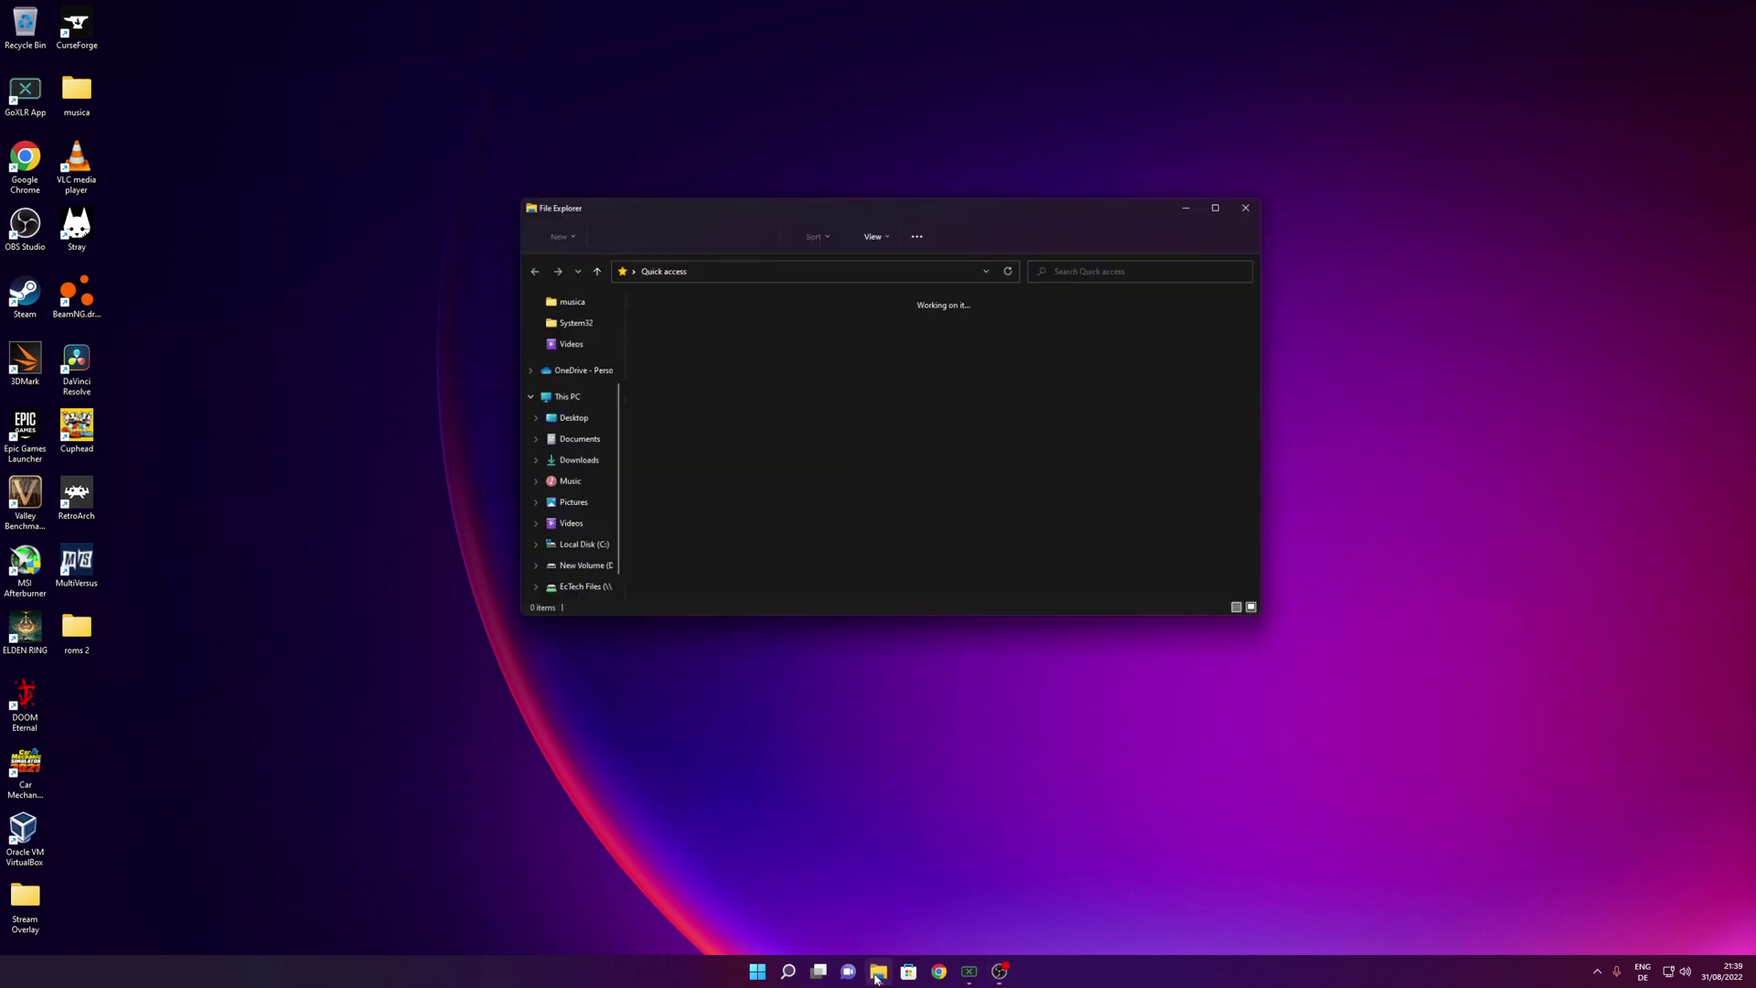
{"action": "left_click", "coordinate": [569, 332]}
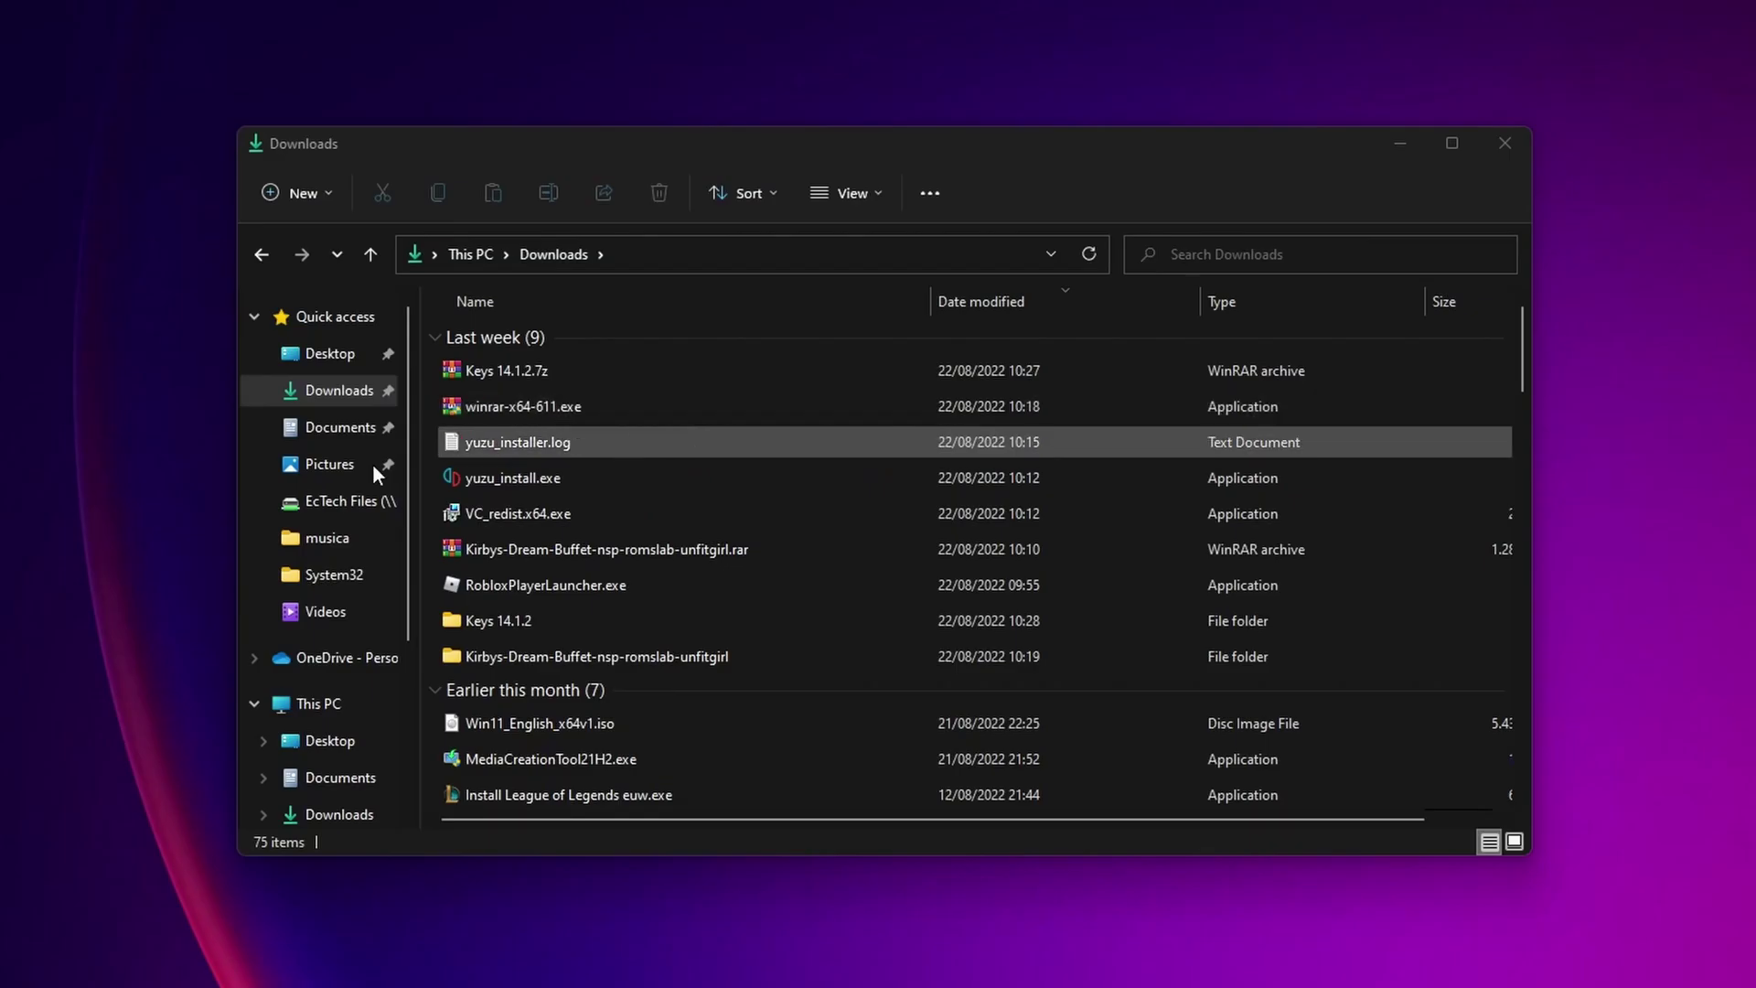
{"action": "double_click", "coordinate": [567, 514]}
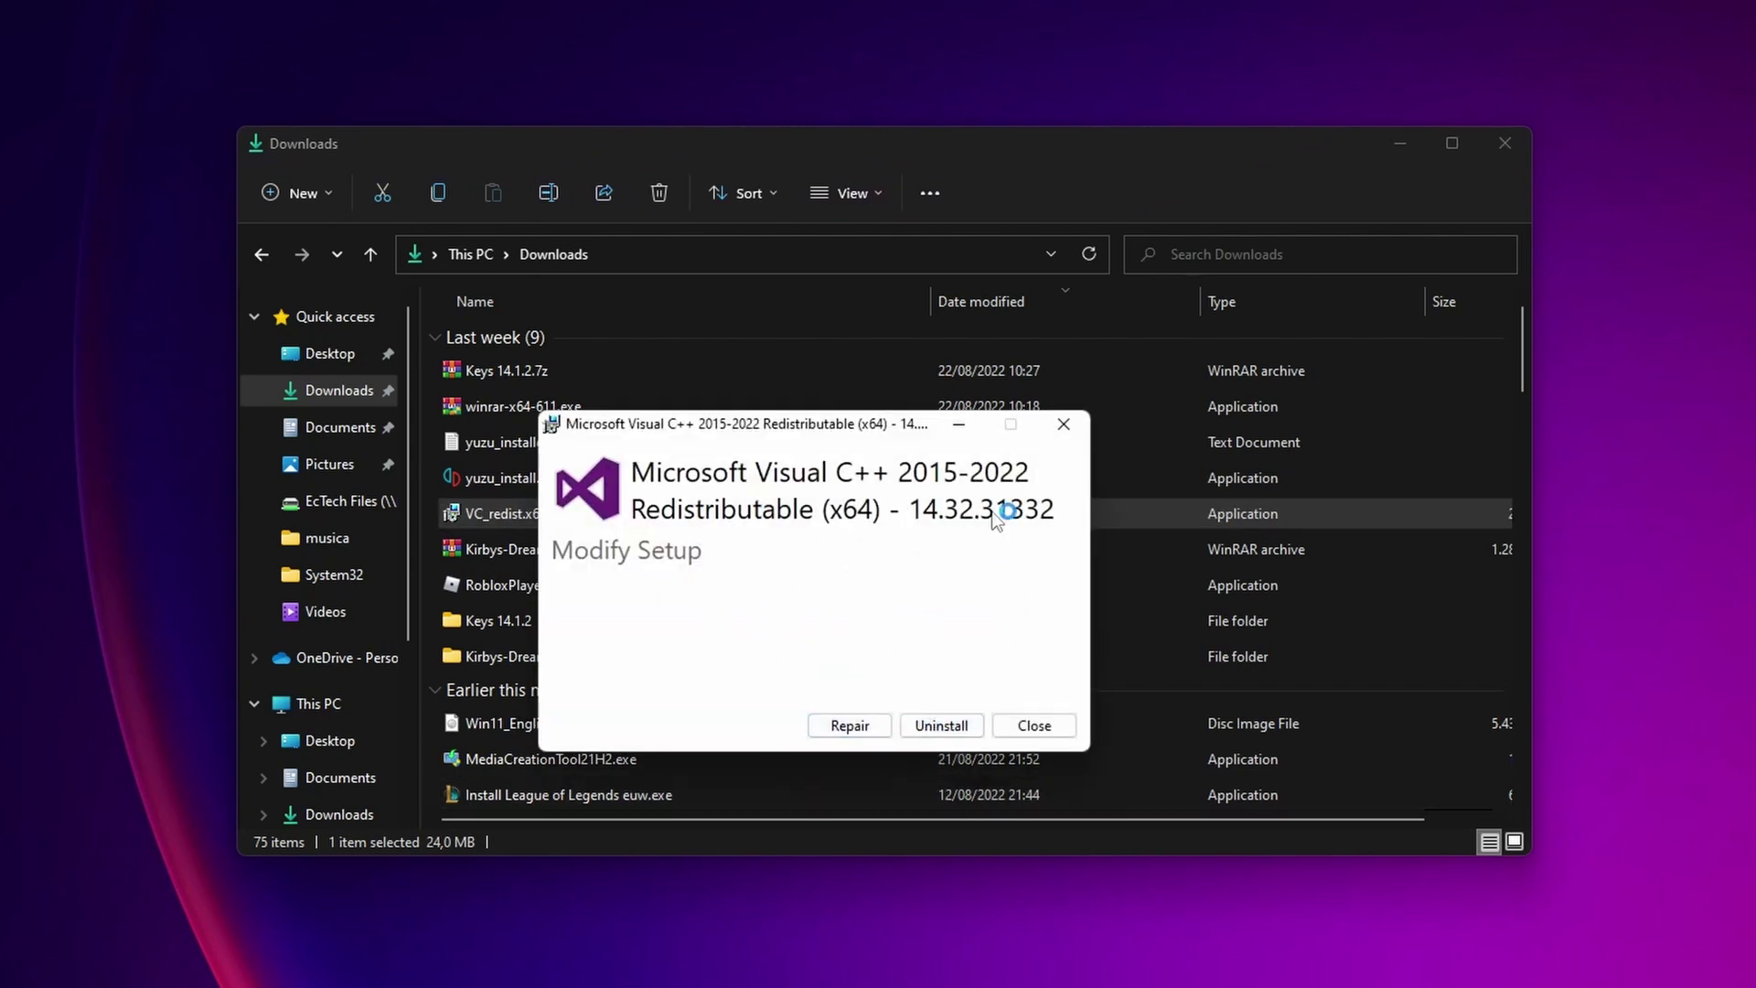
{"action": "left_click", "coordinate": [1064, 426]}
{"action": "left_click", "coordinate": [899, 670]}
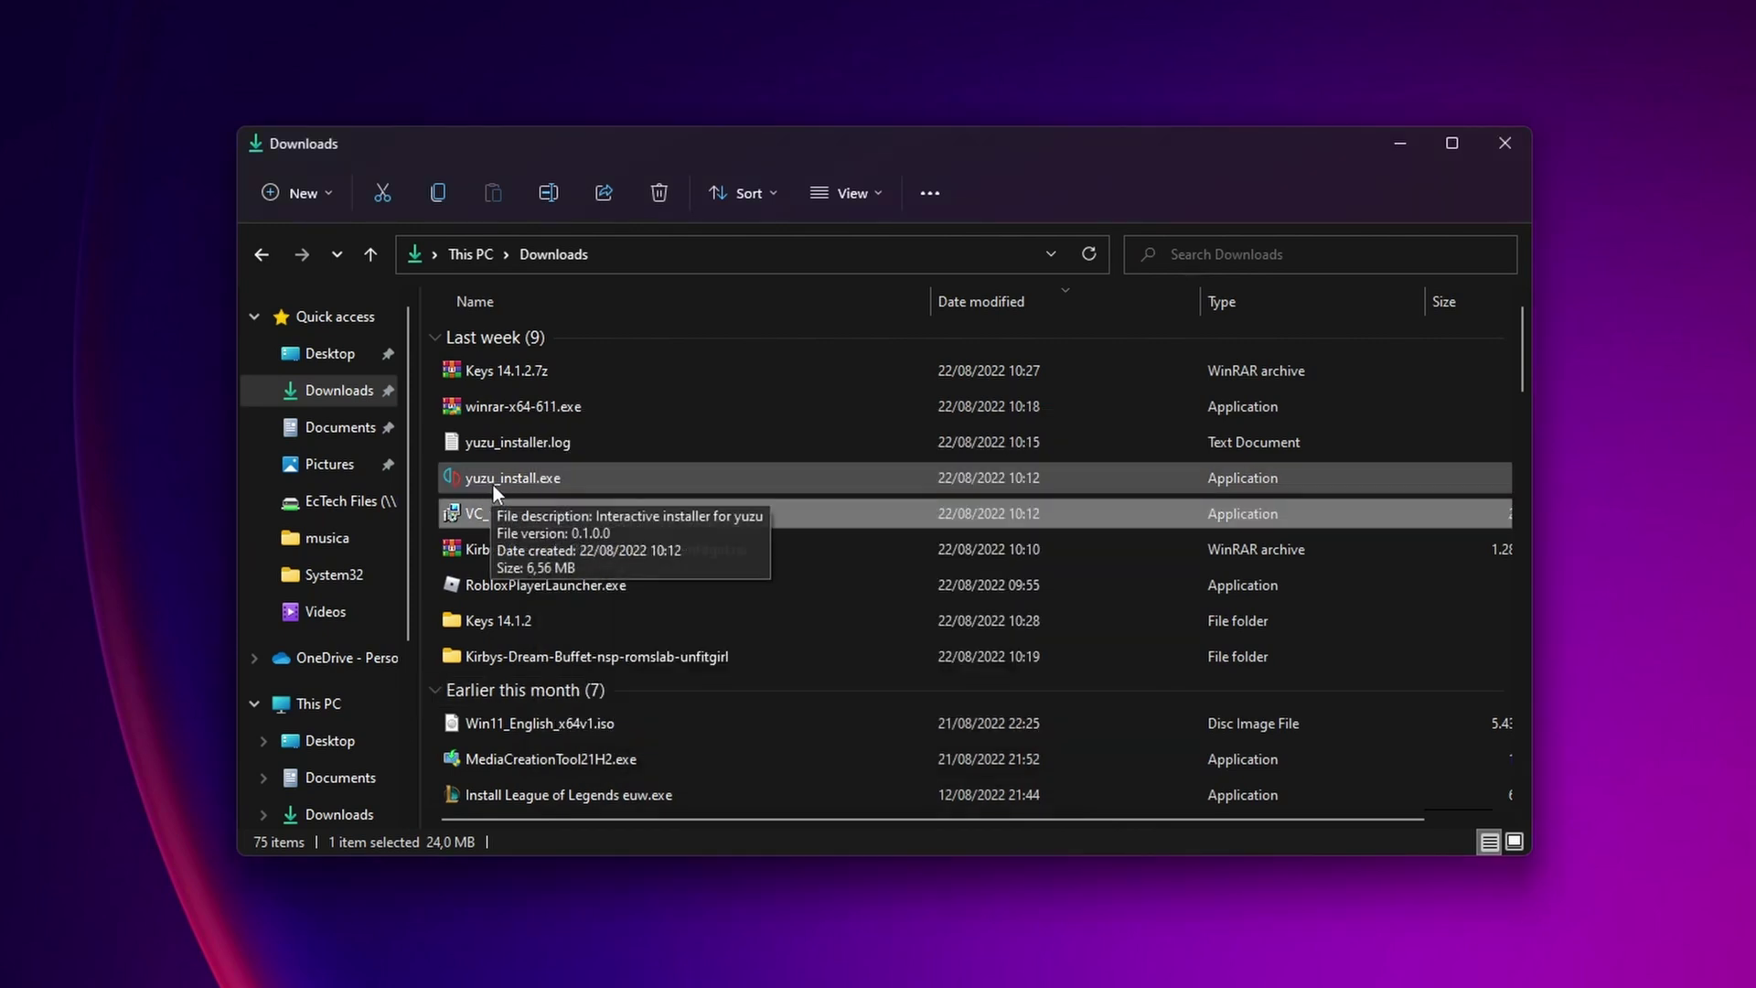
Run yuzu_install.exe, install the standard yuzu release with a desktop shortcut, and exit the installer.
{"action": "double_click", "coordinate": [533, 473]}
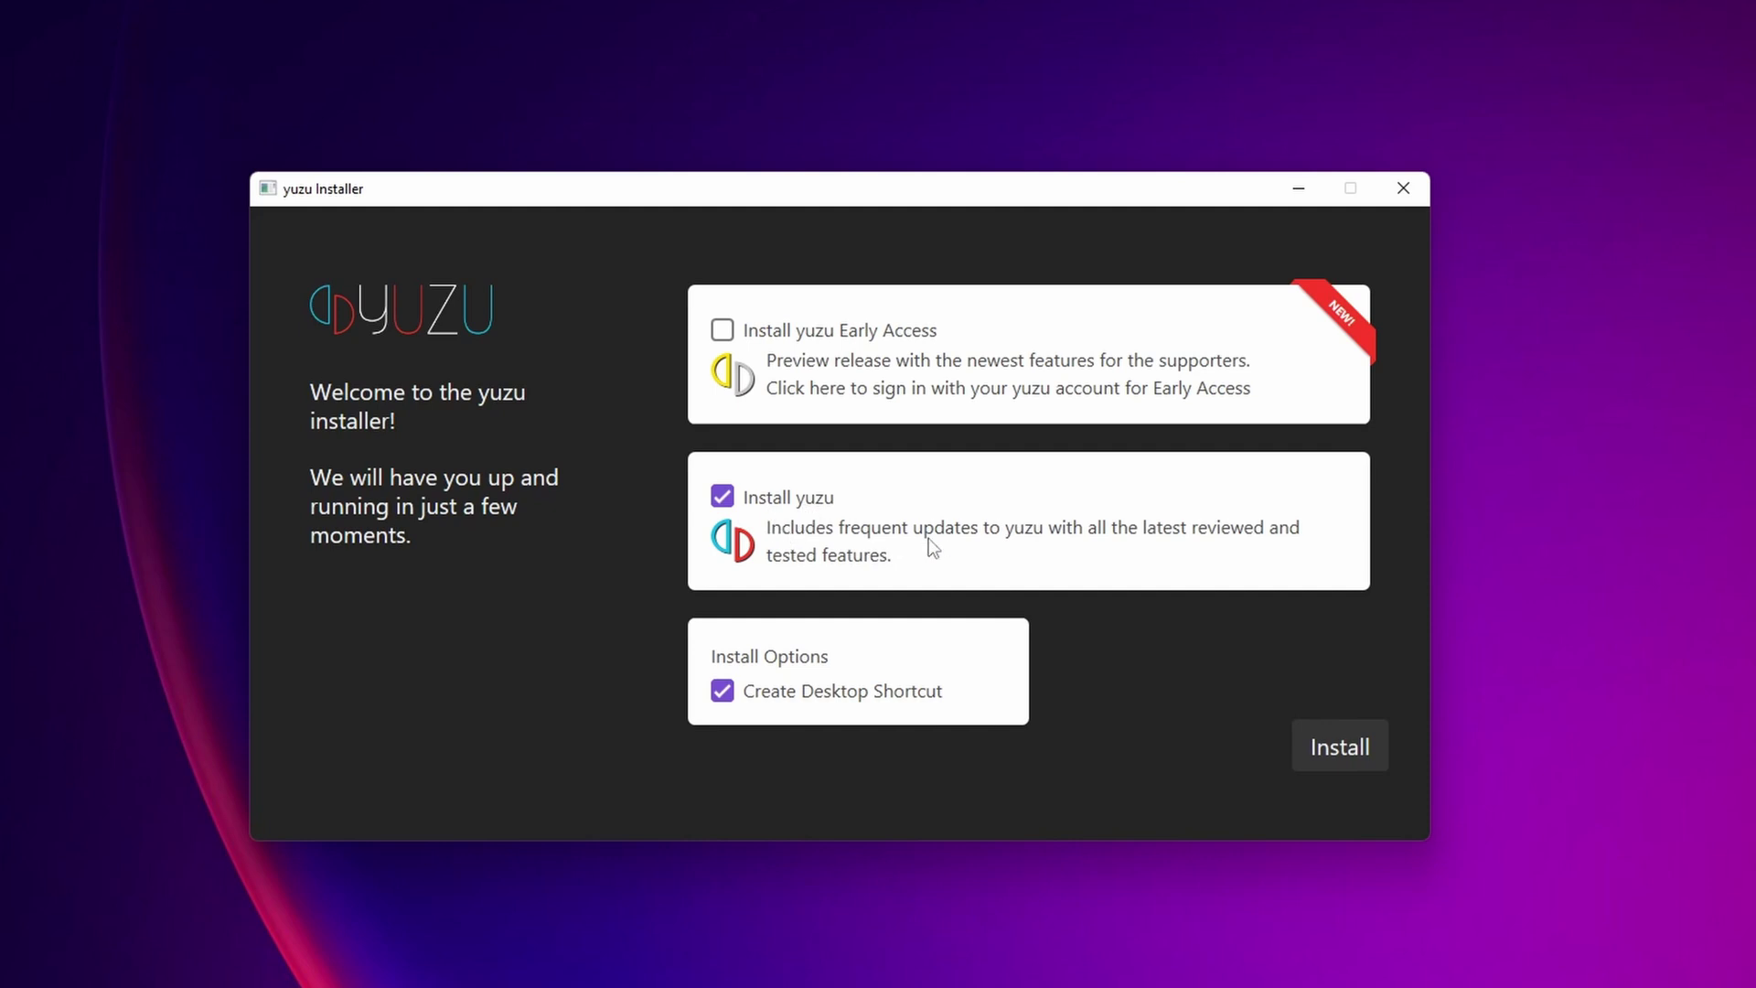
{"action": "left_click", "coordinate": [1340, 748]}
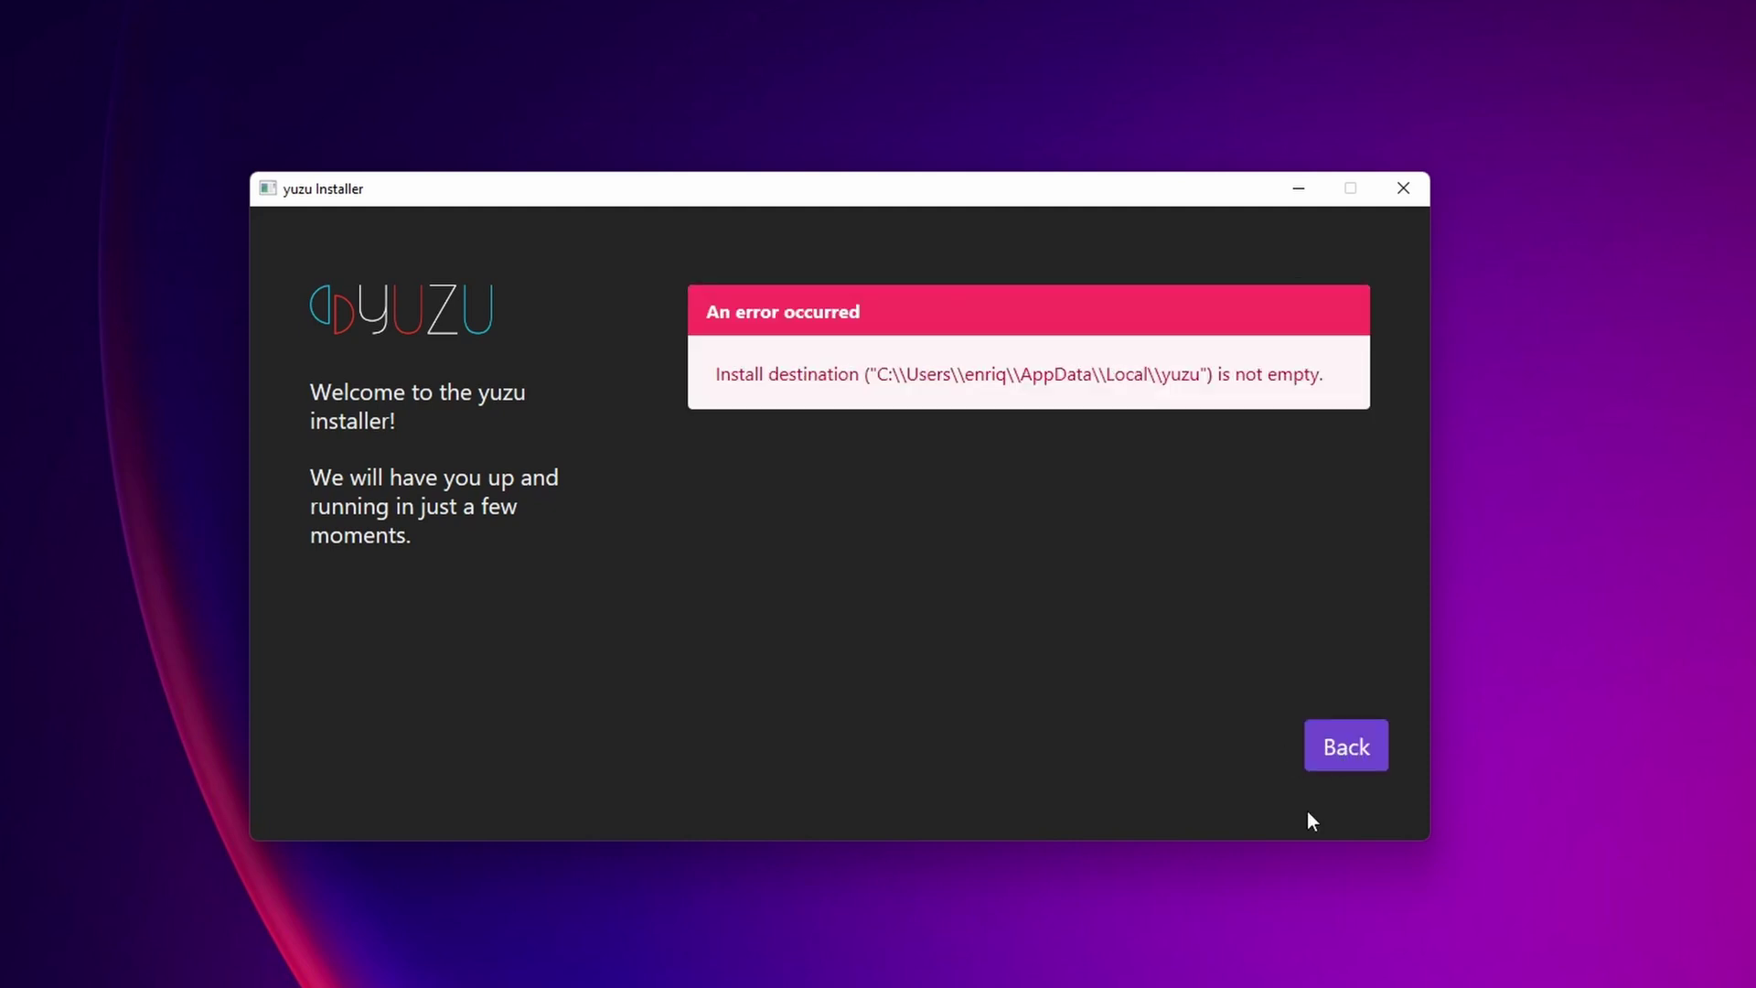
{"action": "left_click", "coordinate": [1342, 744]}
{"action": "left_click", "coordinate": [1337, 748]}
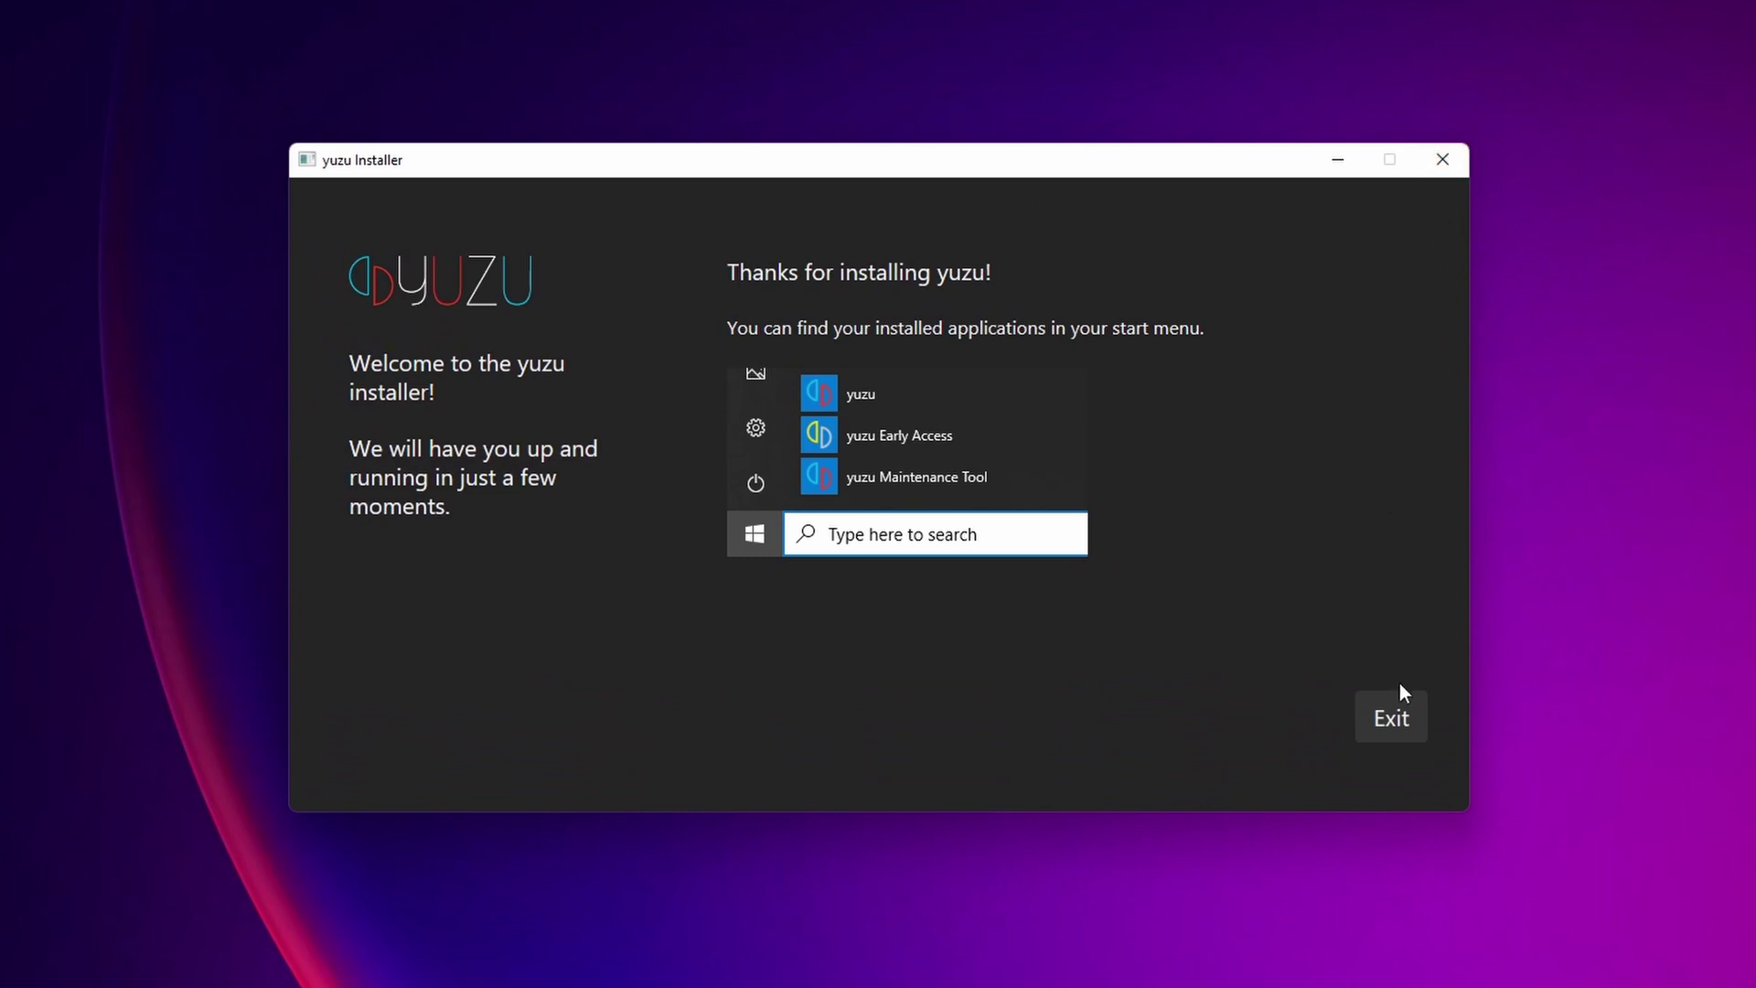
{"action": "left_click", "coordinate": [1396, 721]}
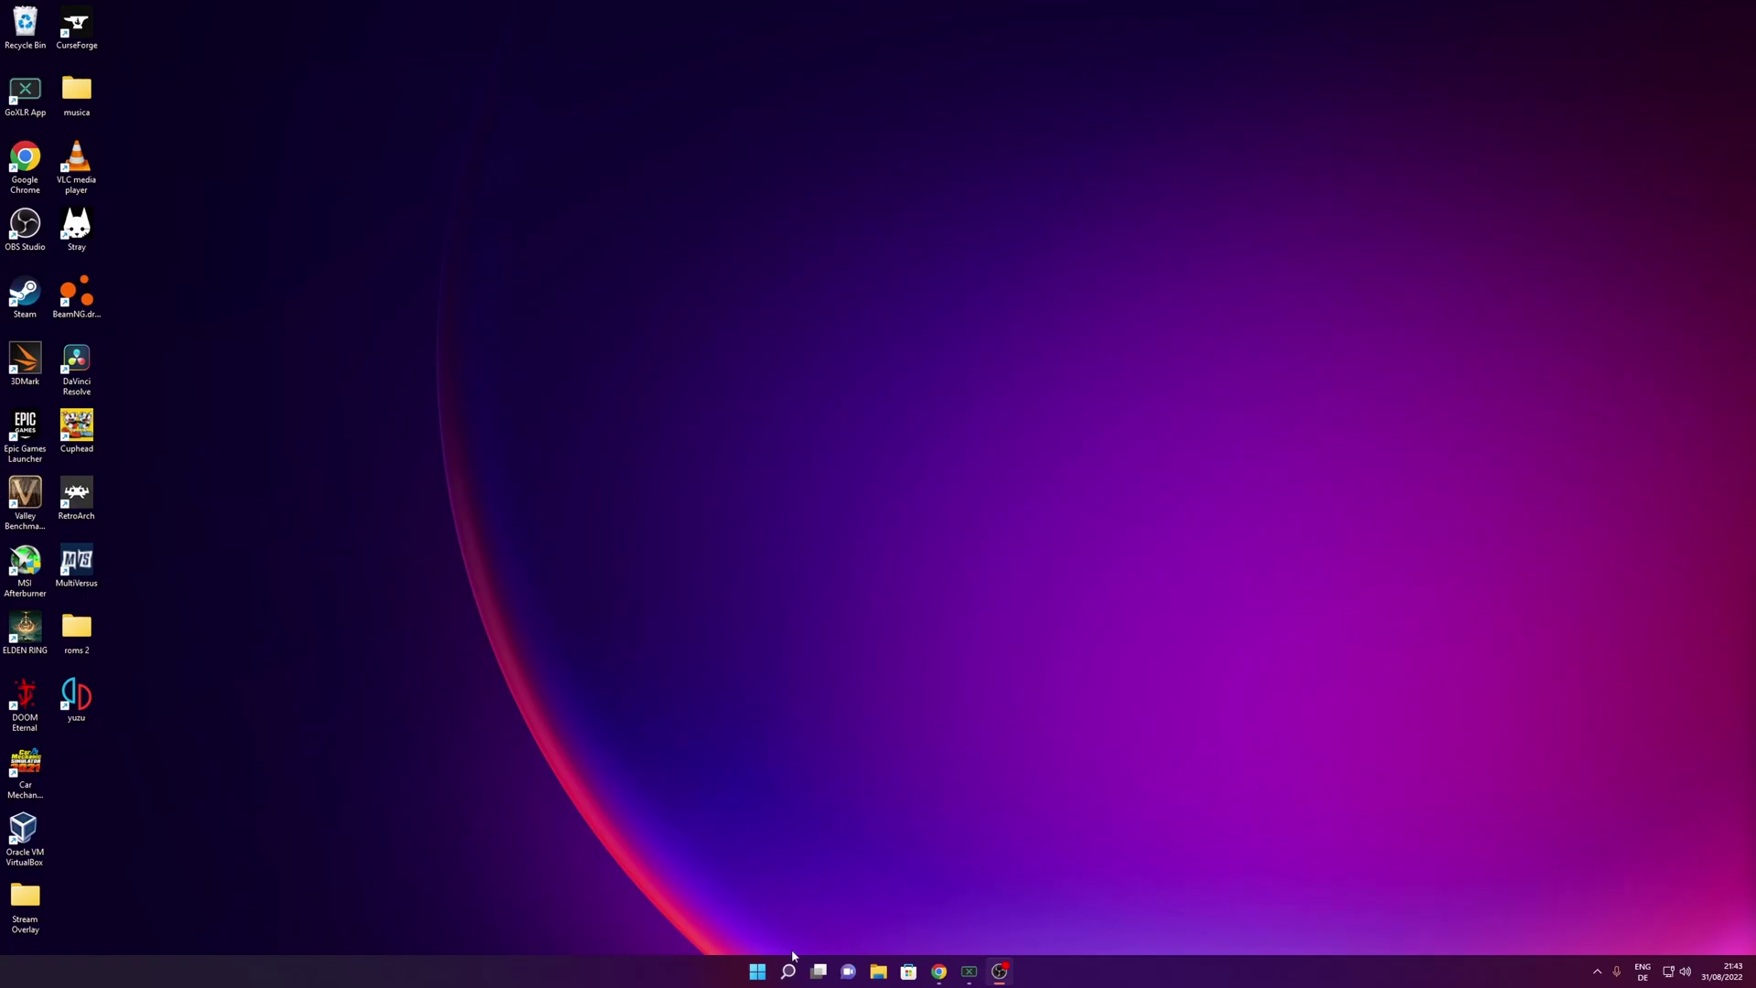
Open the %appdata% location through the Run app and go into the keys folder inside yuzu.
{"action": "left_click", "coordinate": [787, 970]}
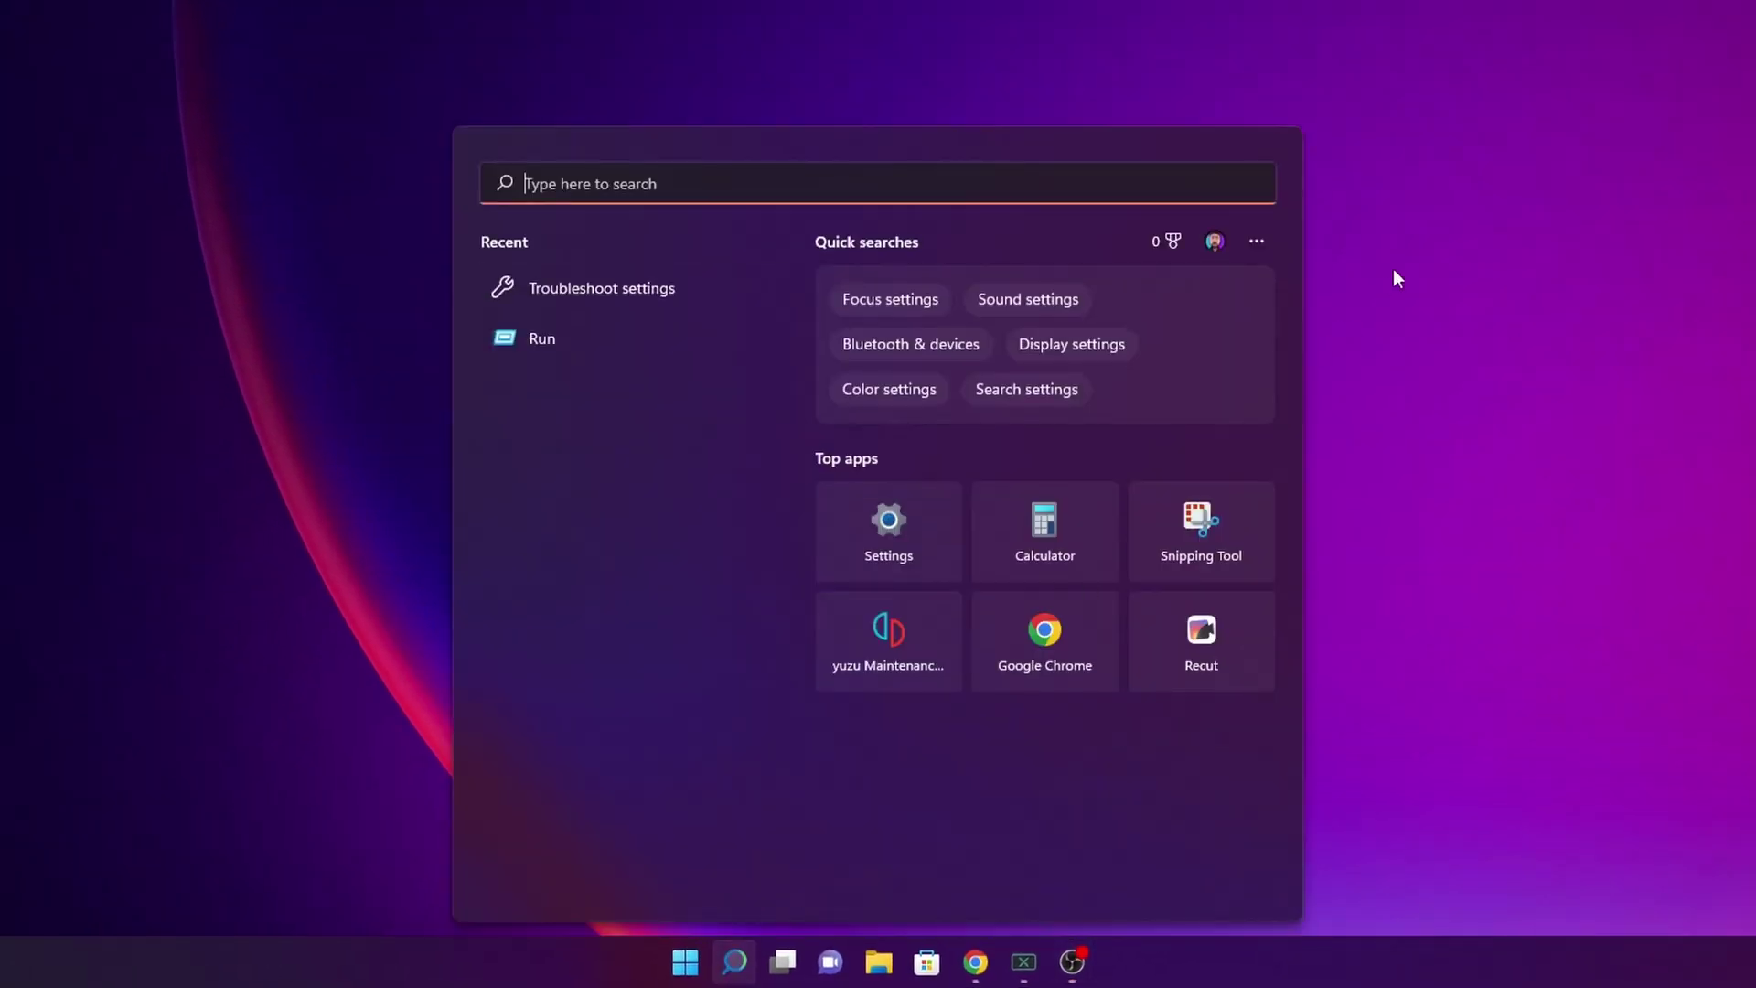
{"action": "type", "text": "run"}
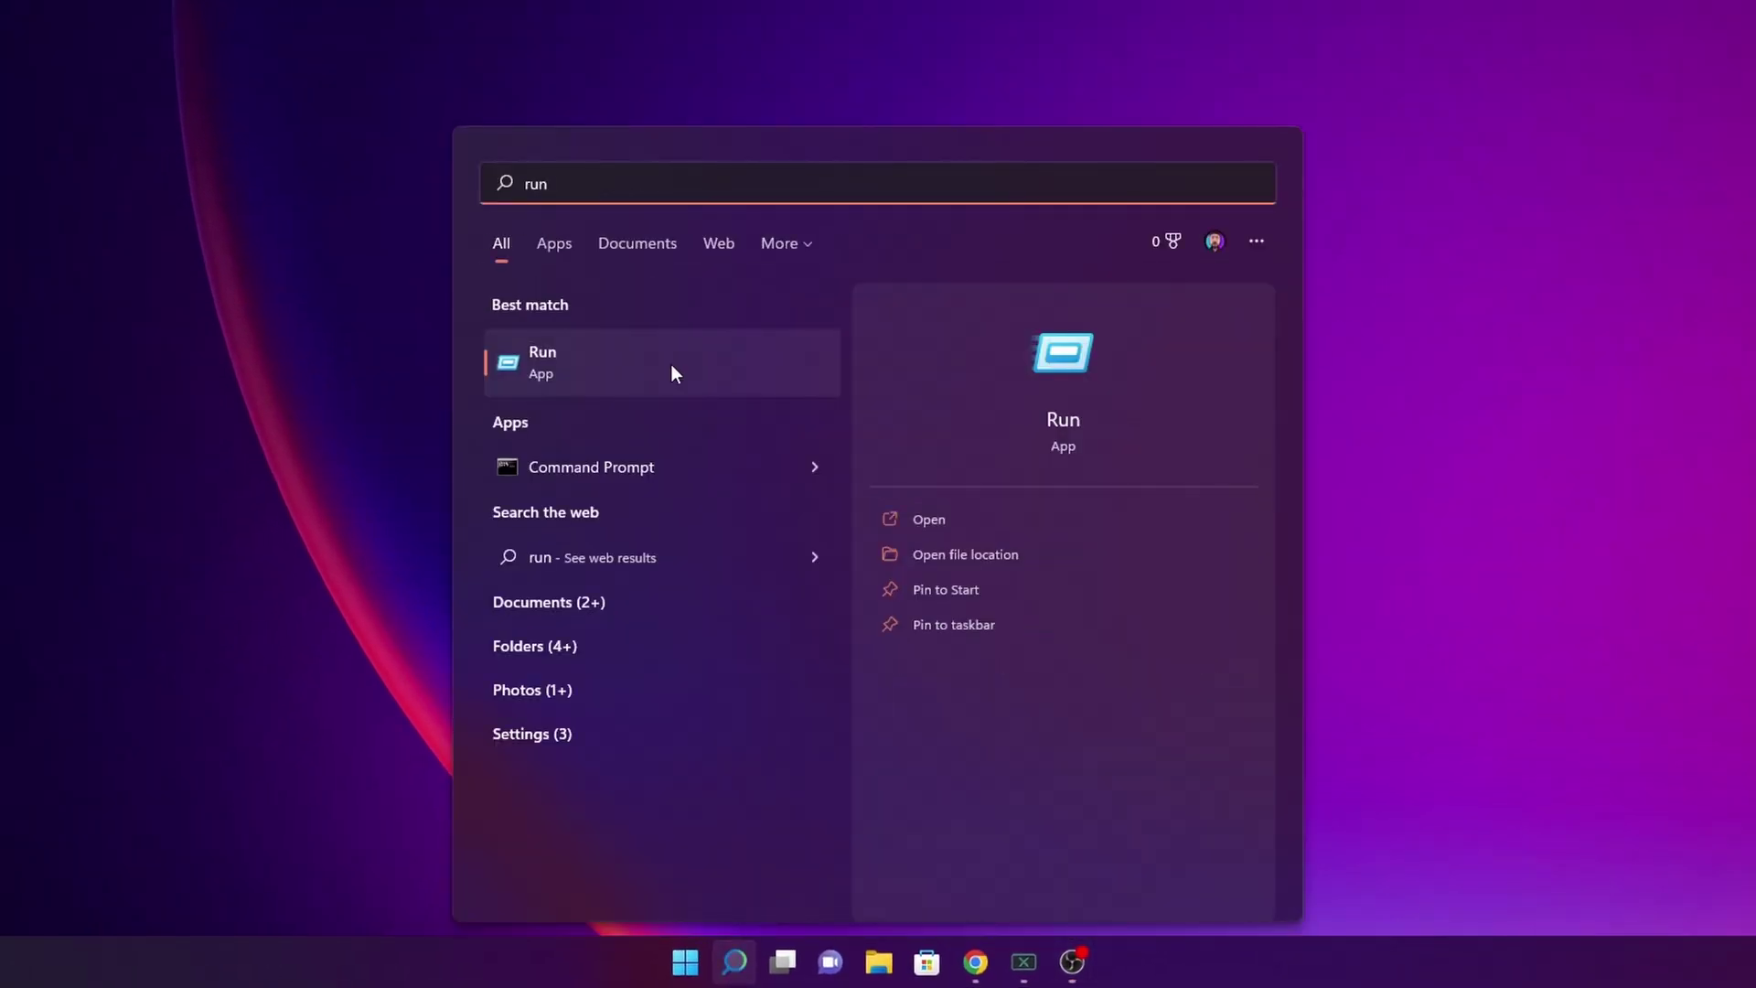
{"action": "left_click", "coordinate": [672, 364]}
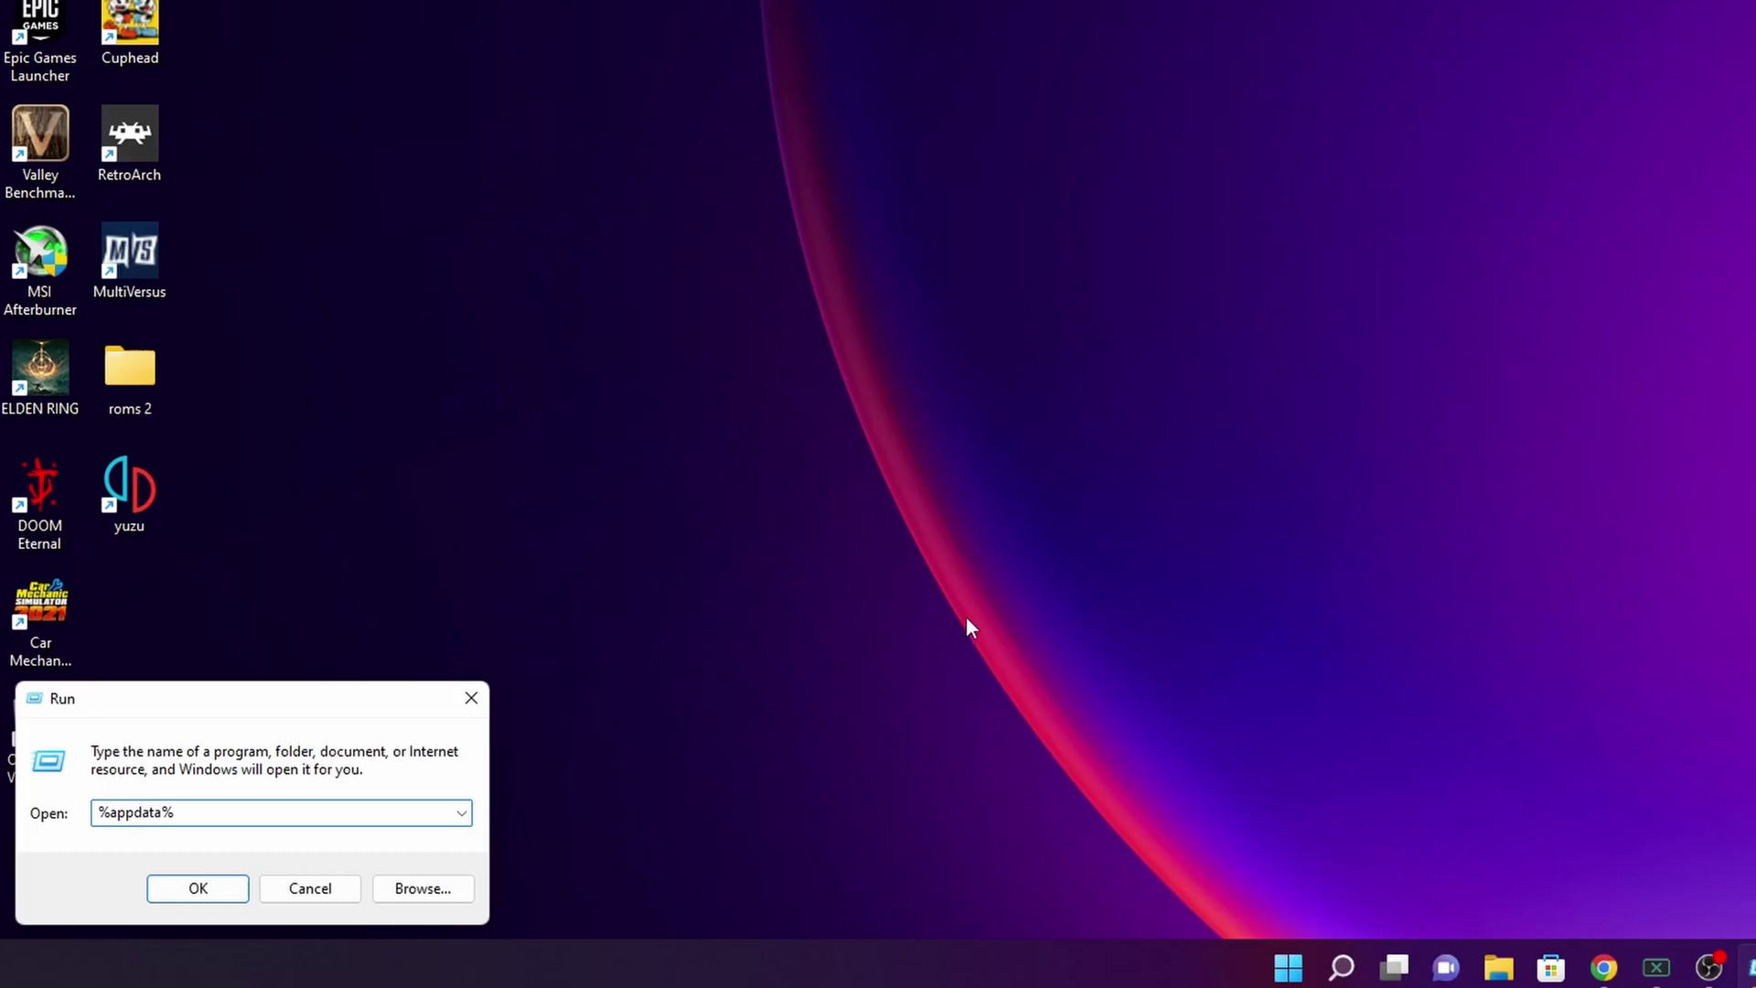
{"action": "left_click", "coordinate": [225, 896]}
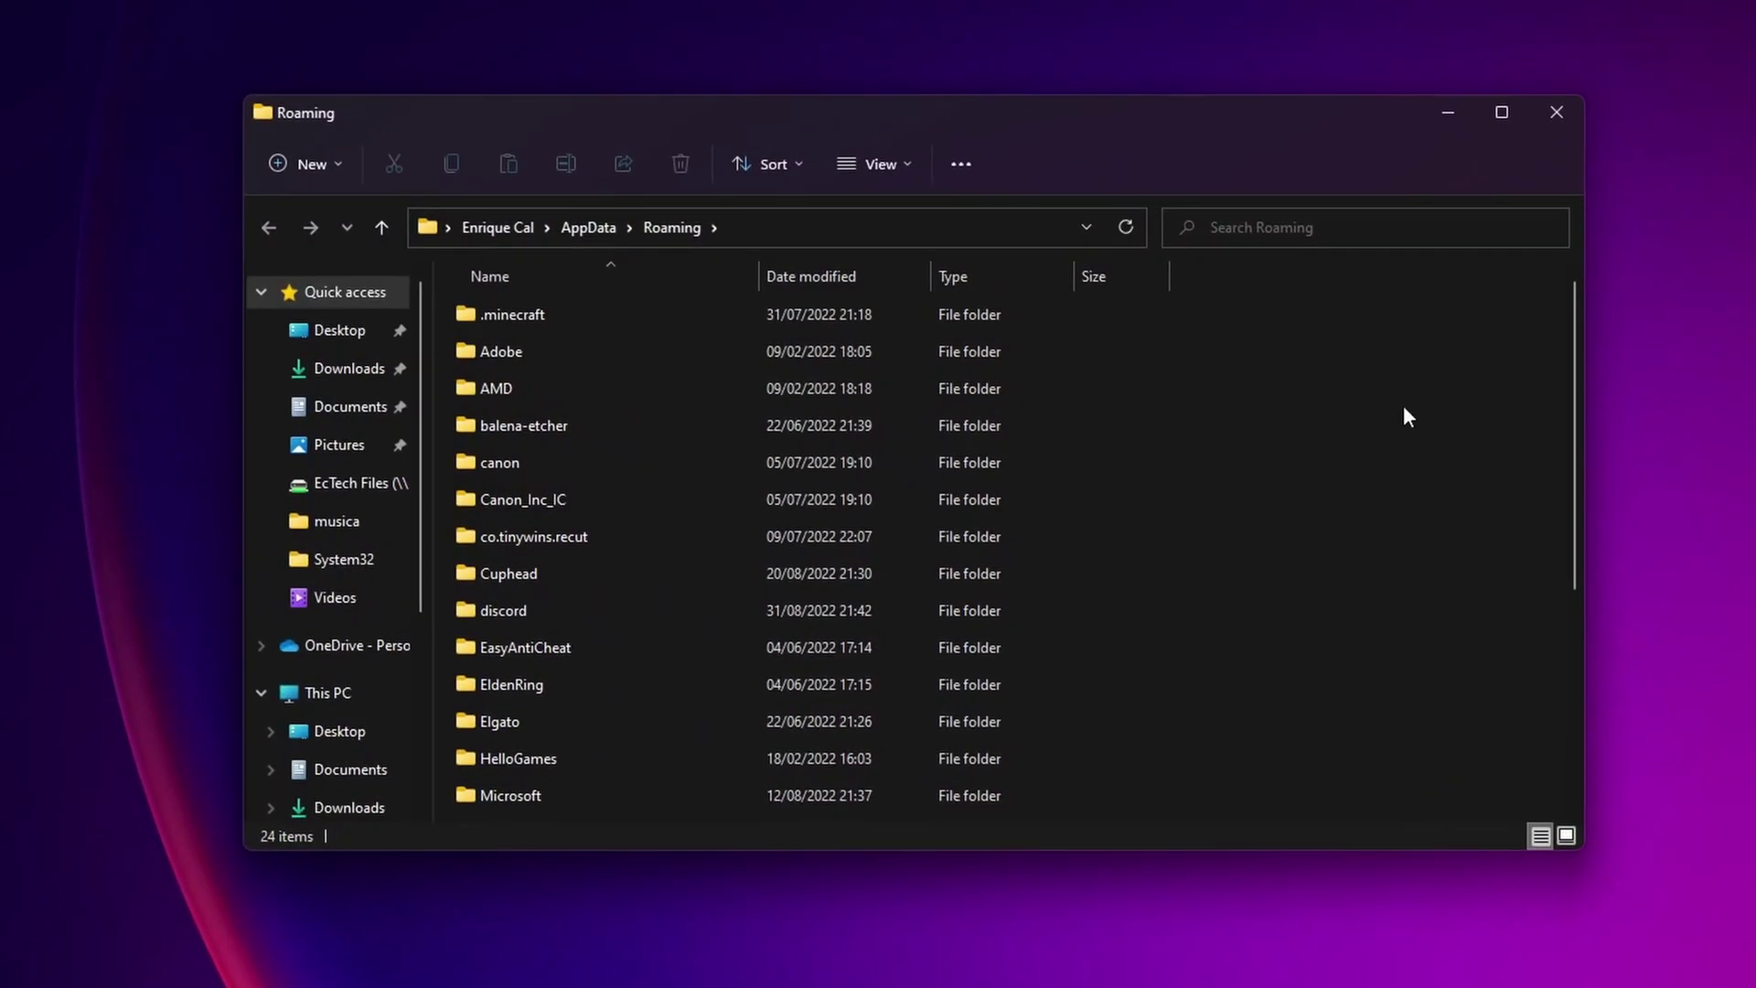
{"action": "scroll", "coordinate": [732, 558], "scroll_direction": "down", "scroll_amount": 4}
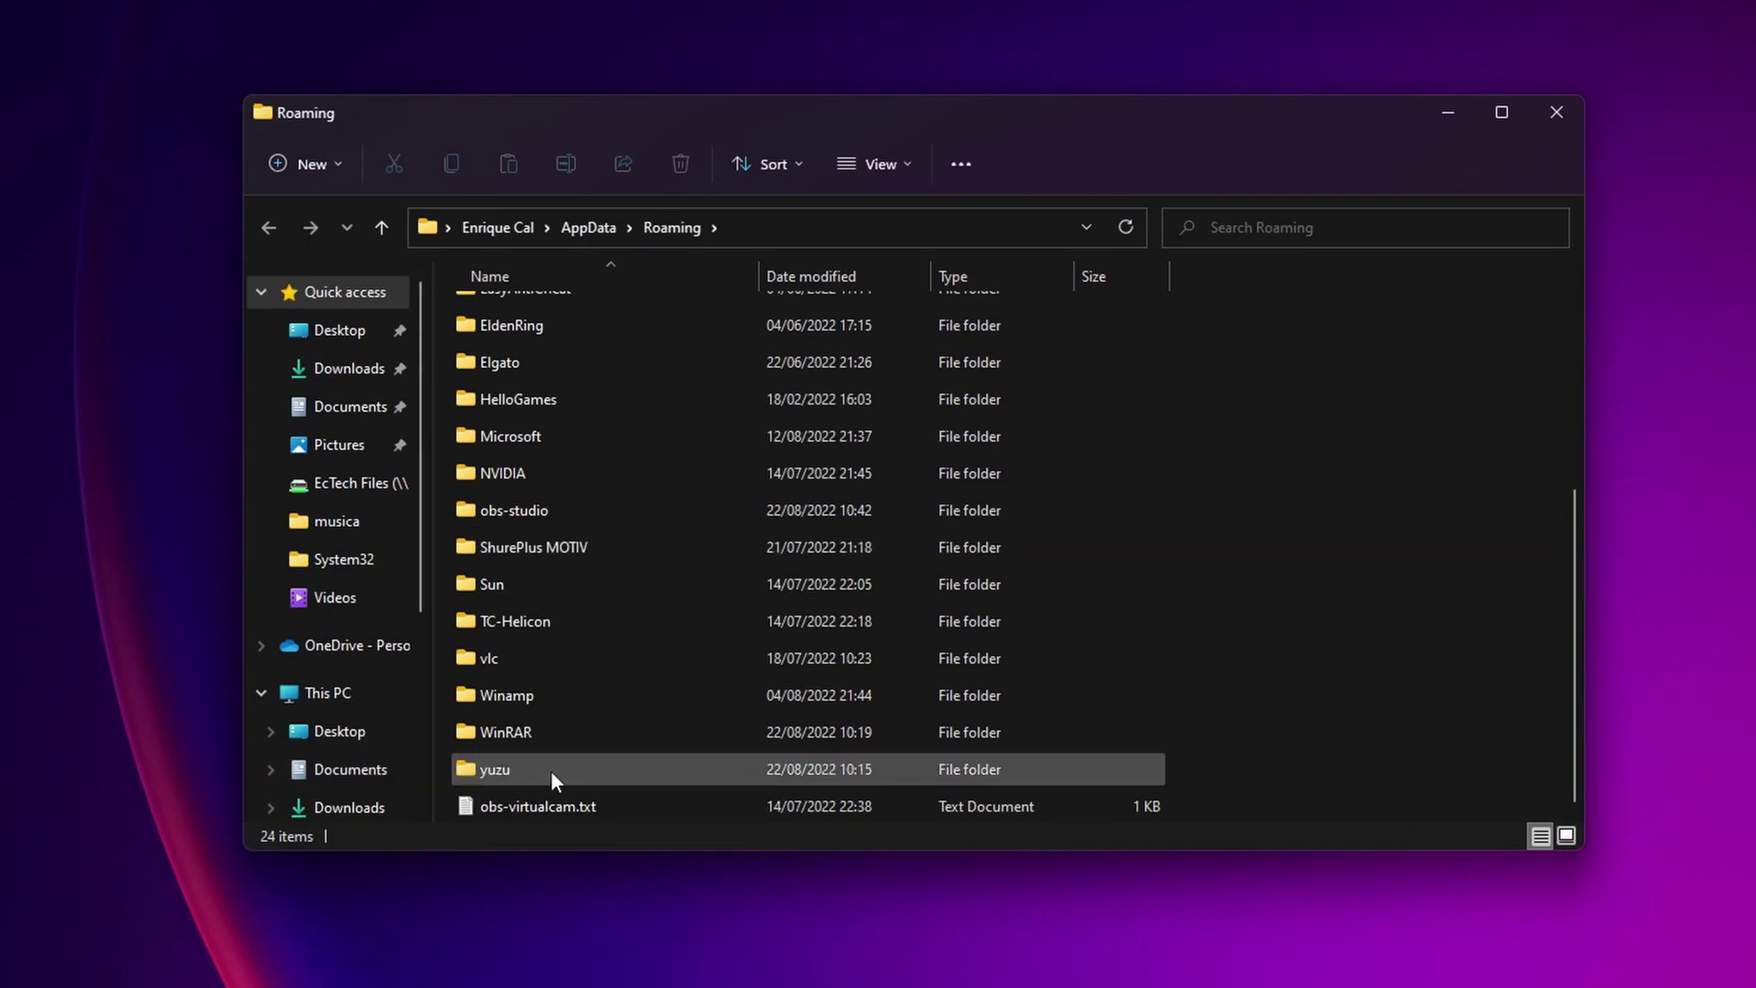
{"action": "double_click", "coordinate": [550, 770]}
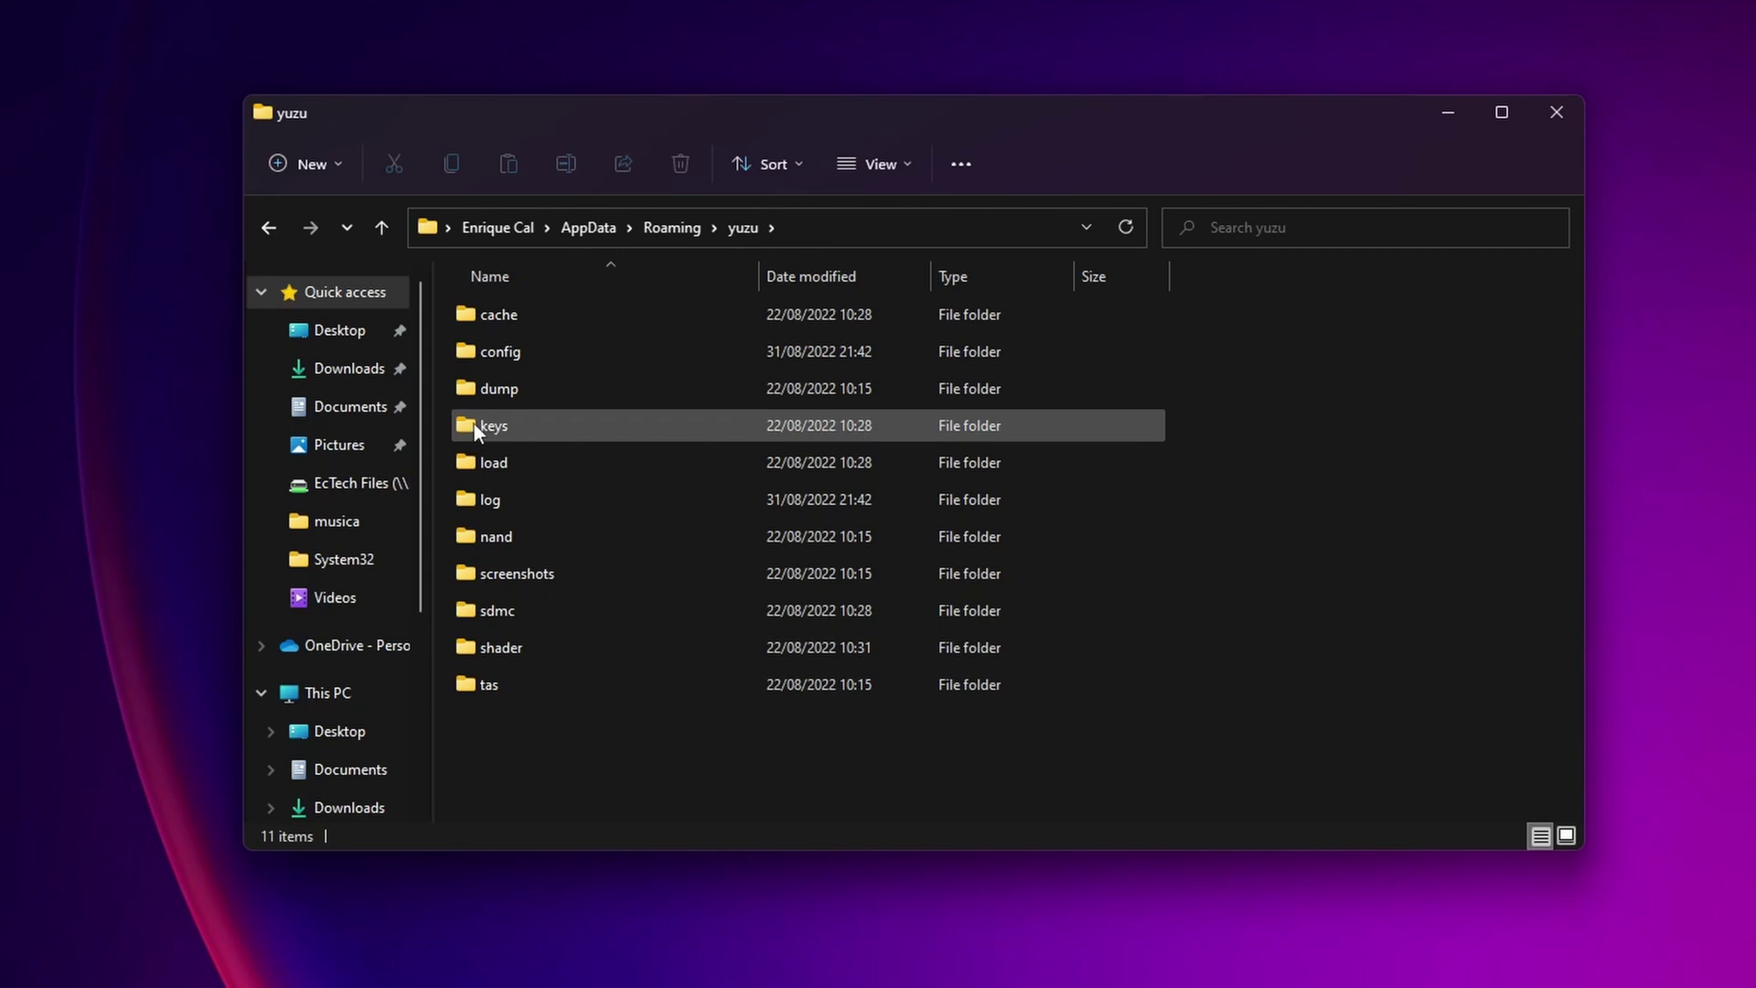
{"action": "double_click", "coordinate": [523, 426]}
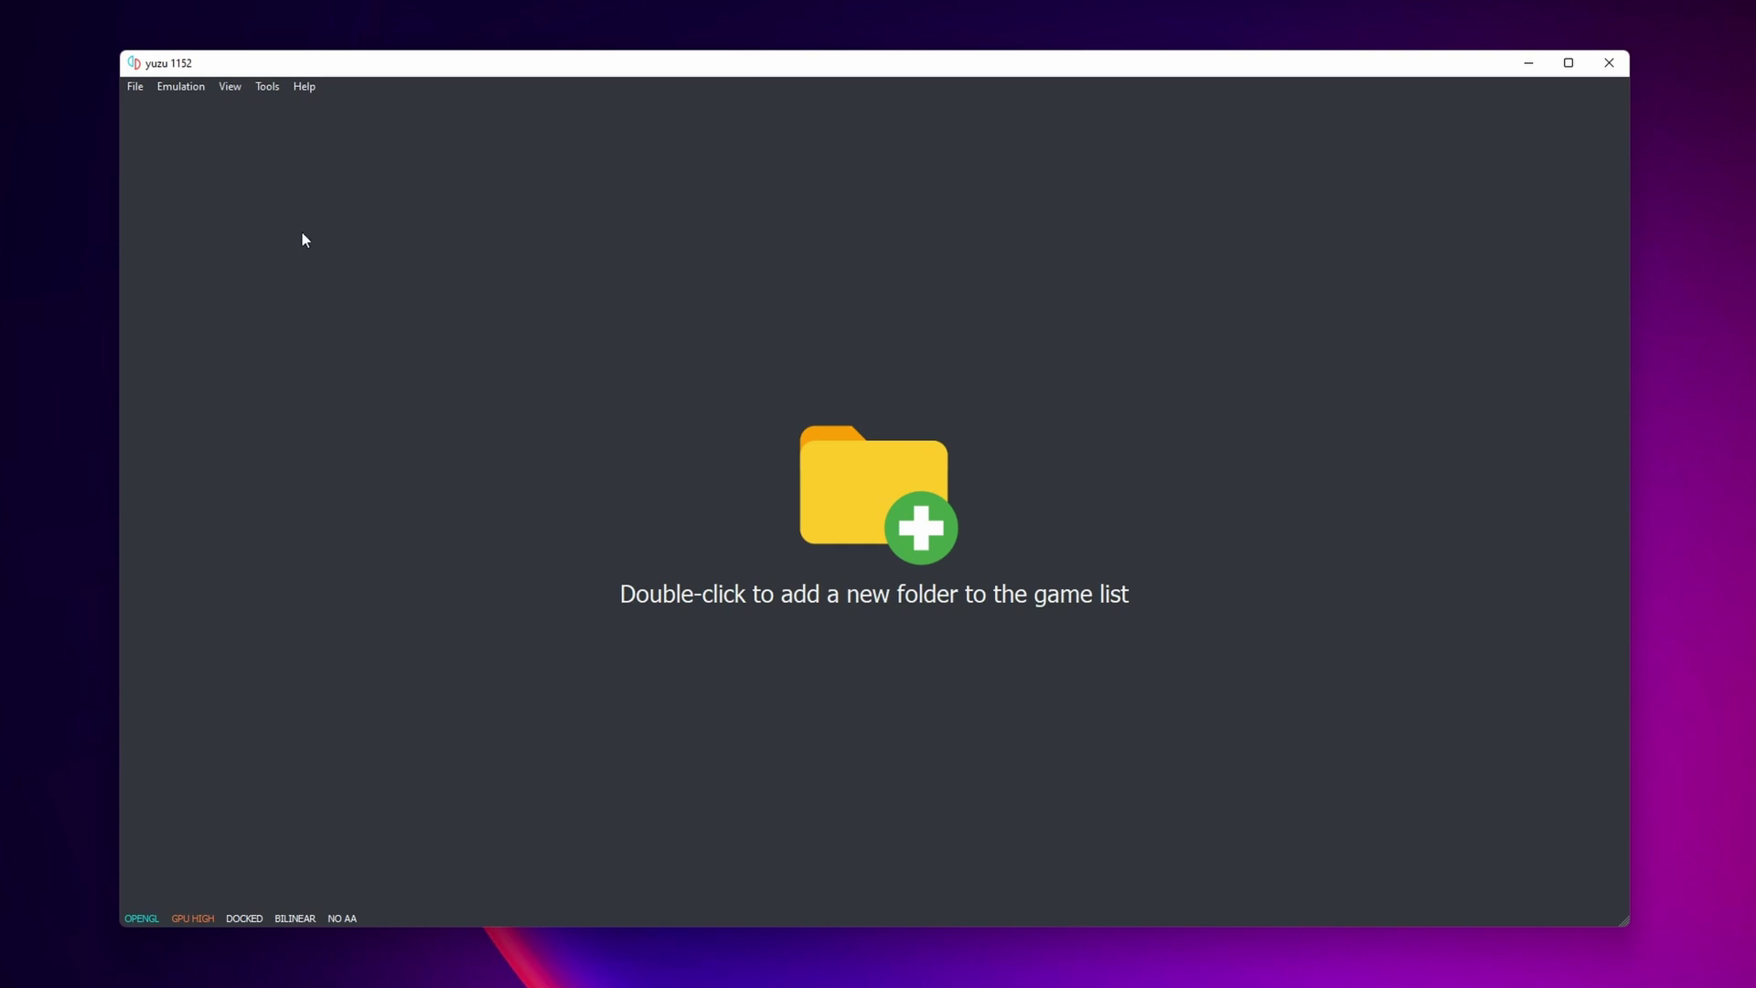
Review the General, System and CPU settings in the yuzu configuration and select OpenGL as the graphics API.
{"action": "left_click", "coordinate": [187, 89]}
{"action": "left_click", "coordinate": [241, 189]}
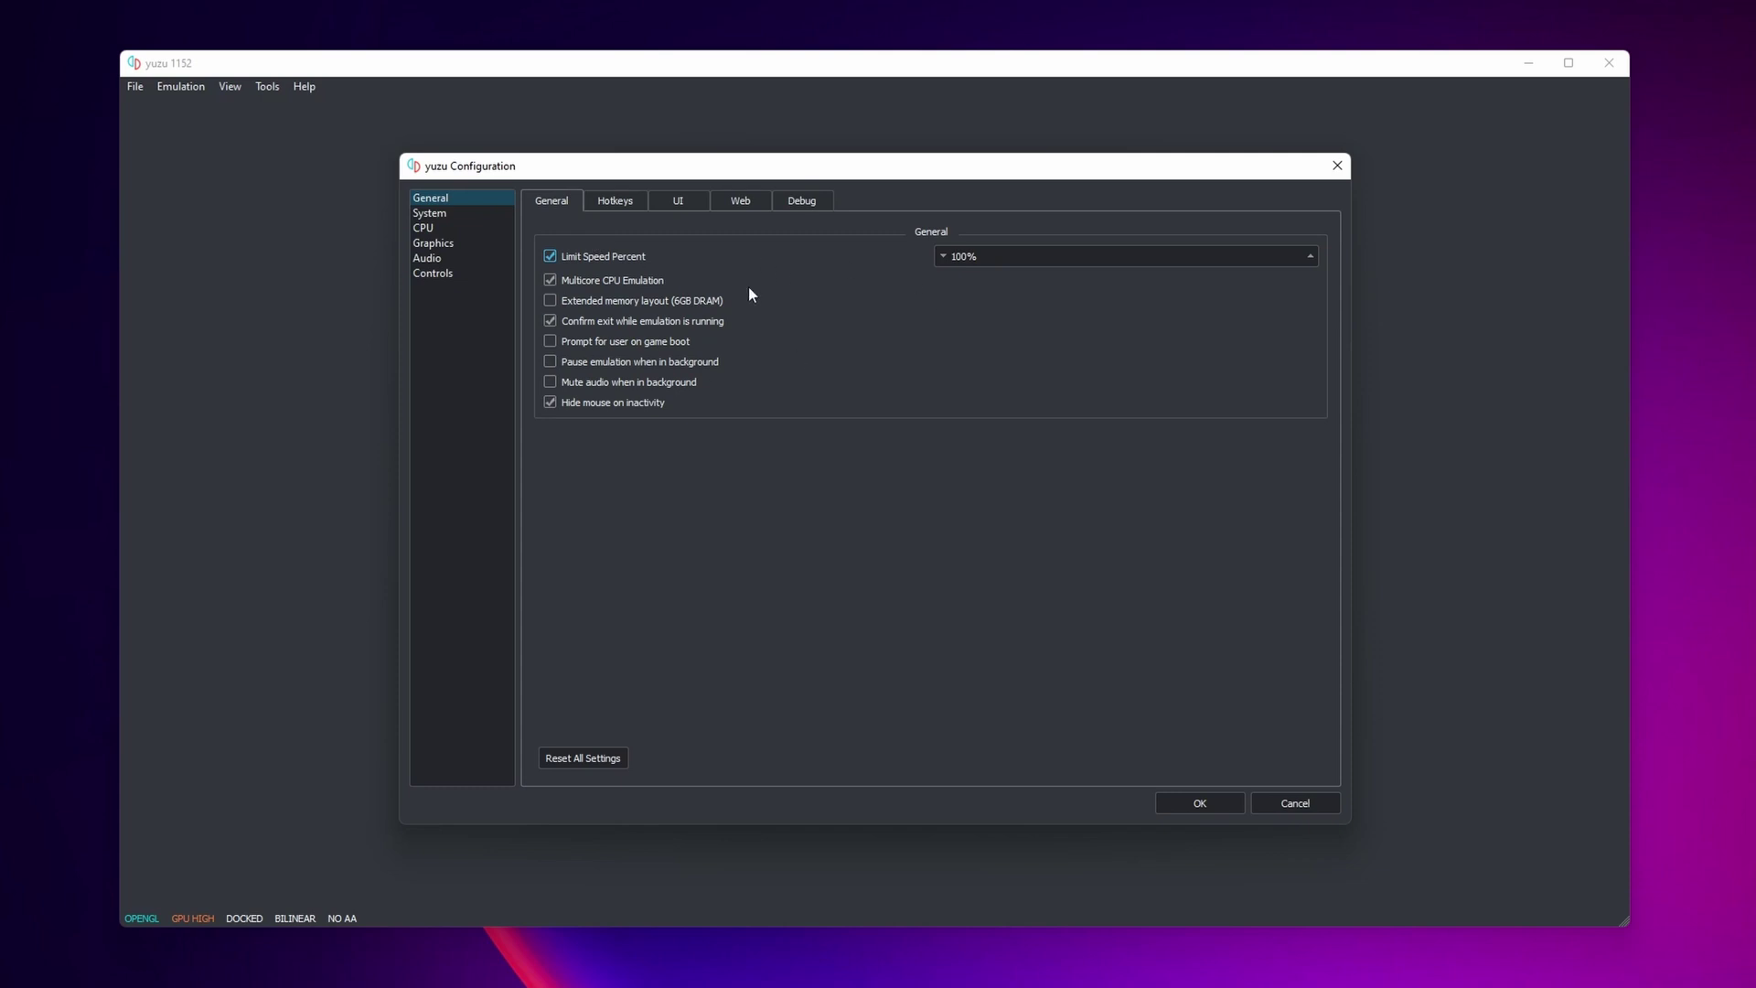
{"action": "left_click", "coordinate": [430, 213]}
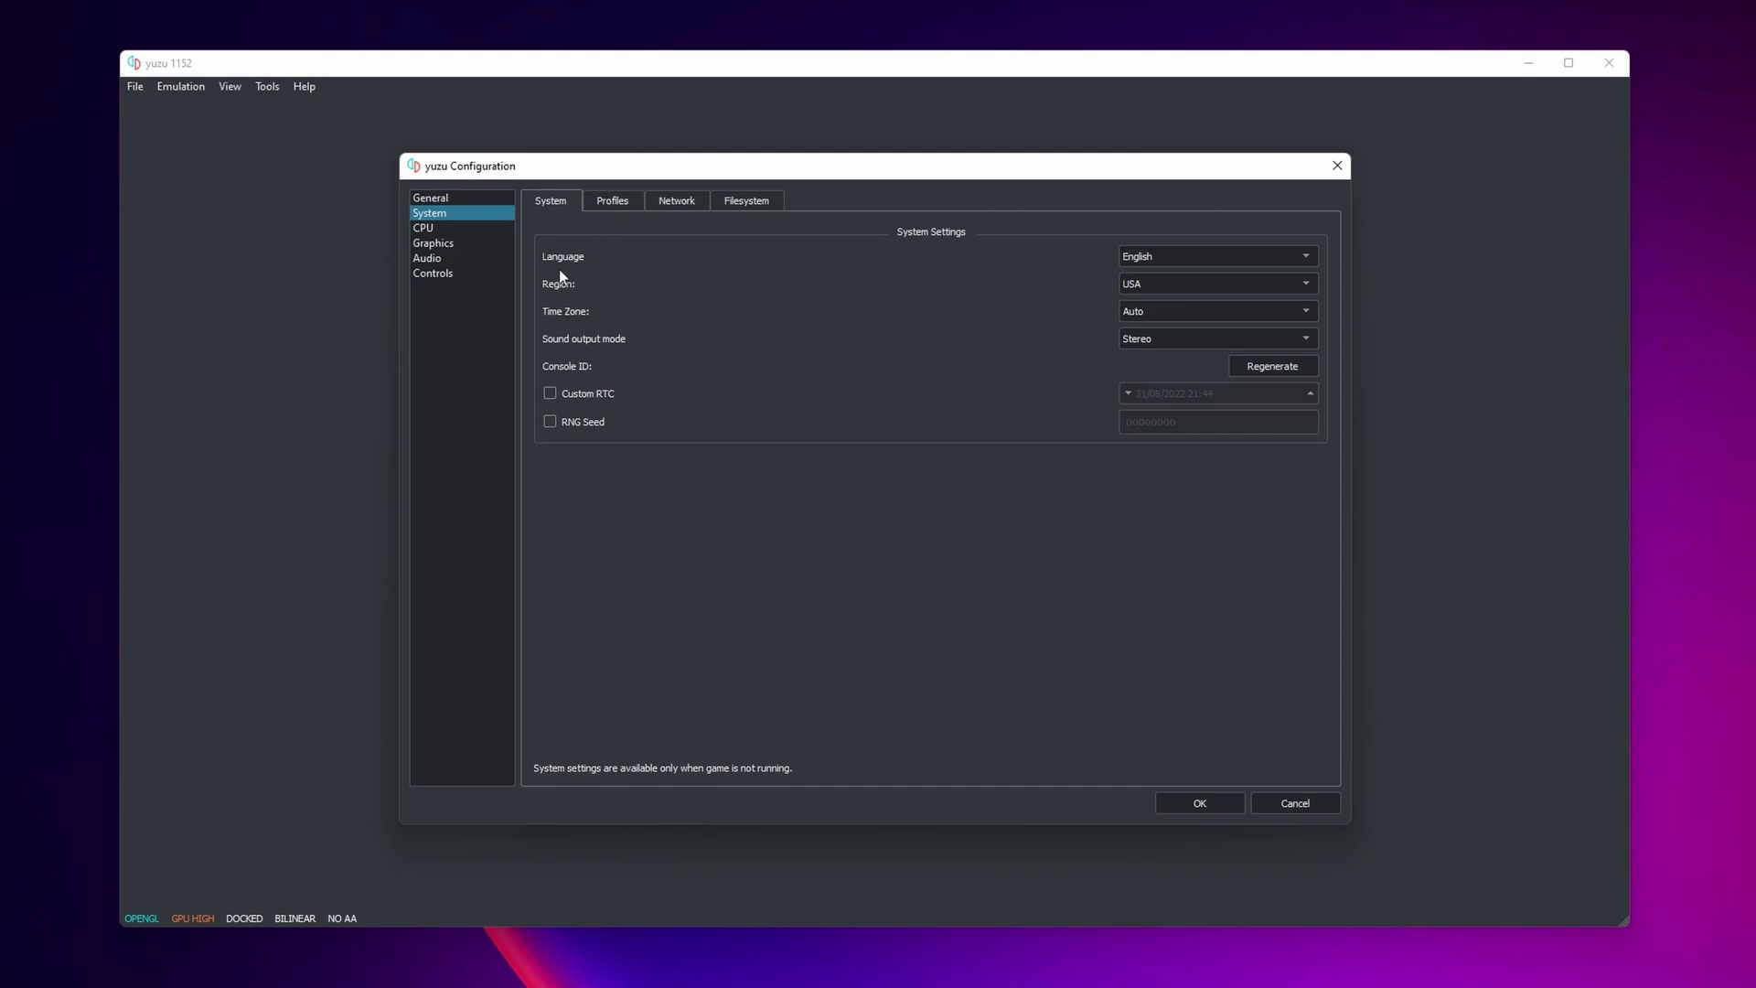
{"action": "left_click", "coordinate": [428, 228]}
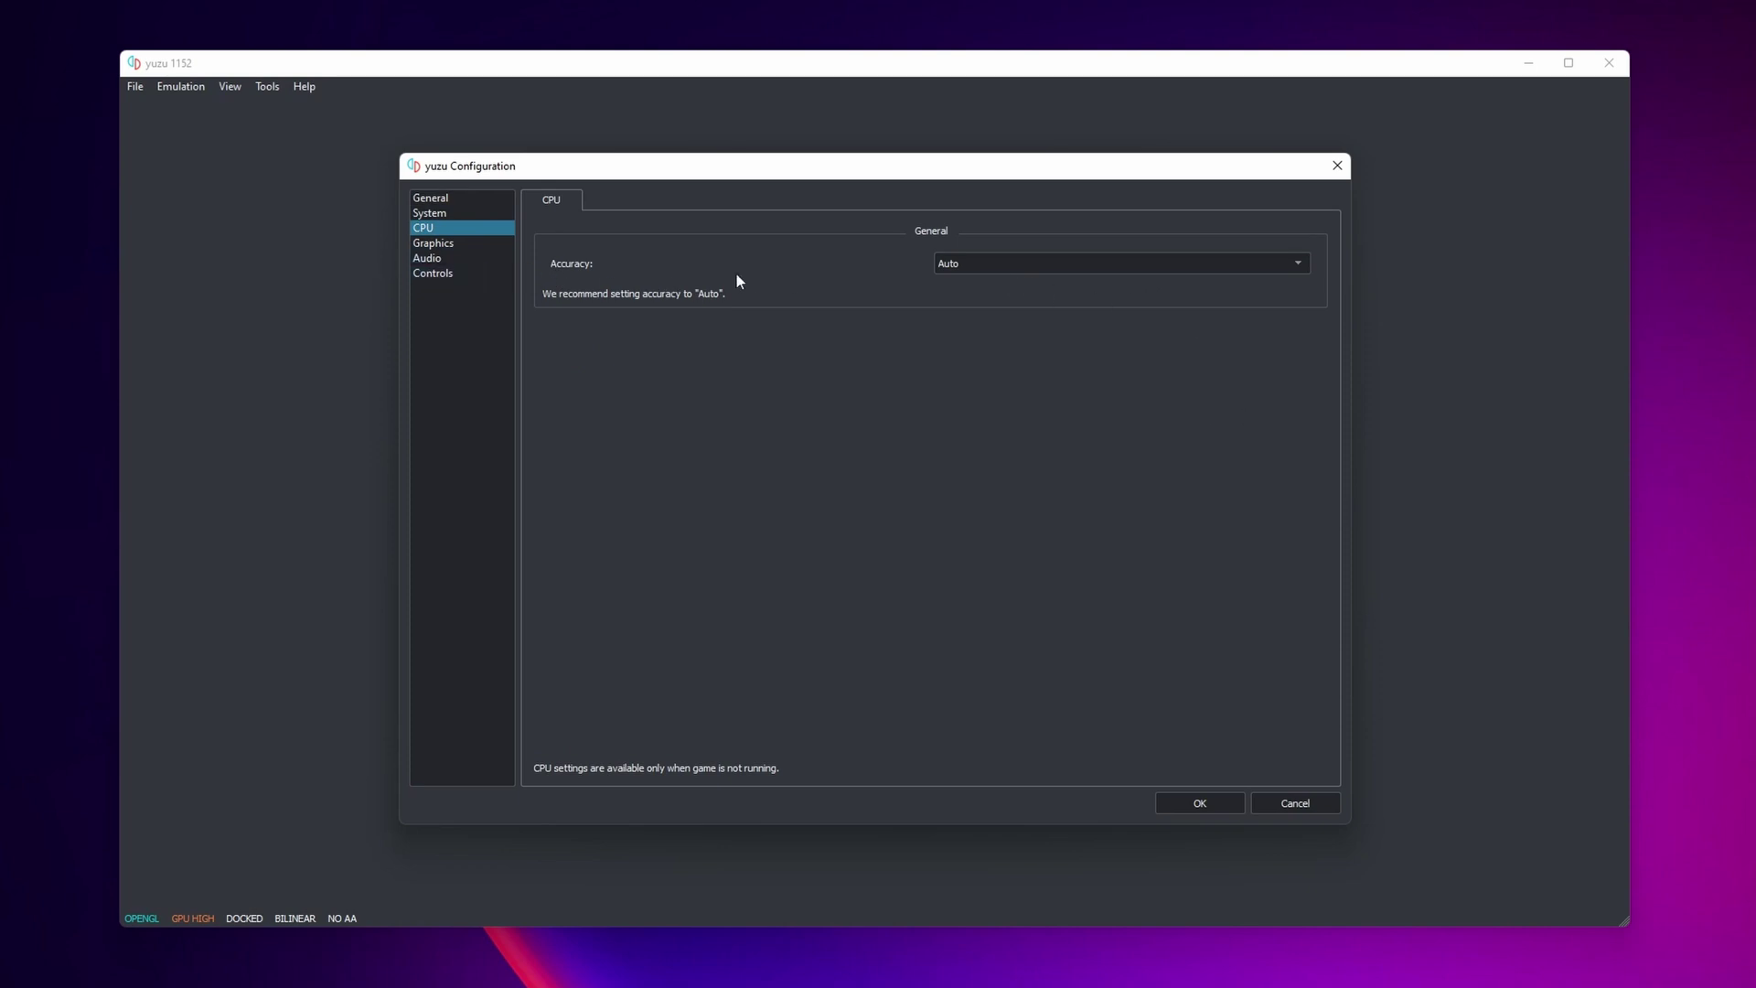
{"action": "left_click", "coordinate": [435, 244]}
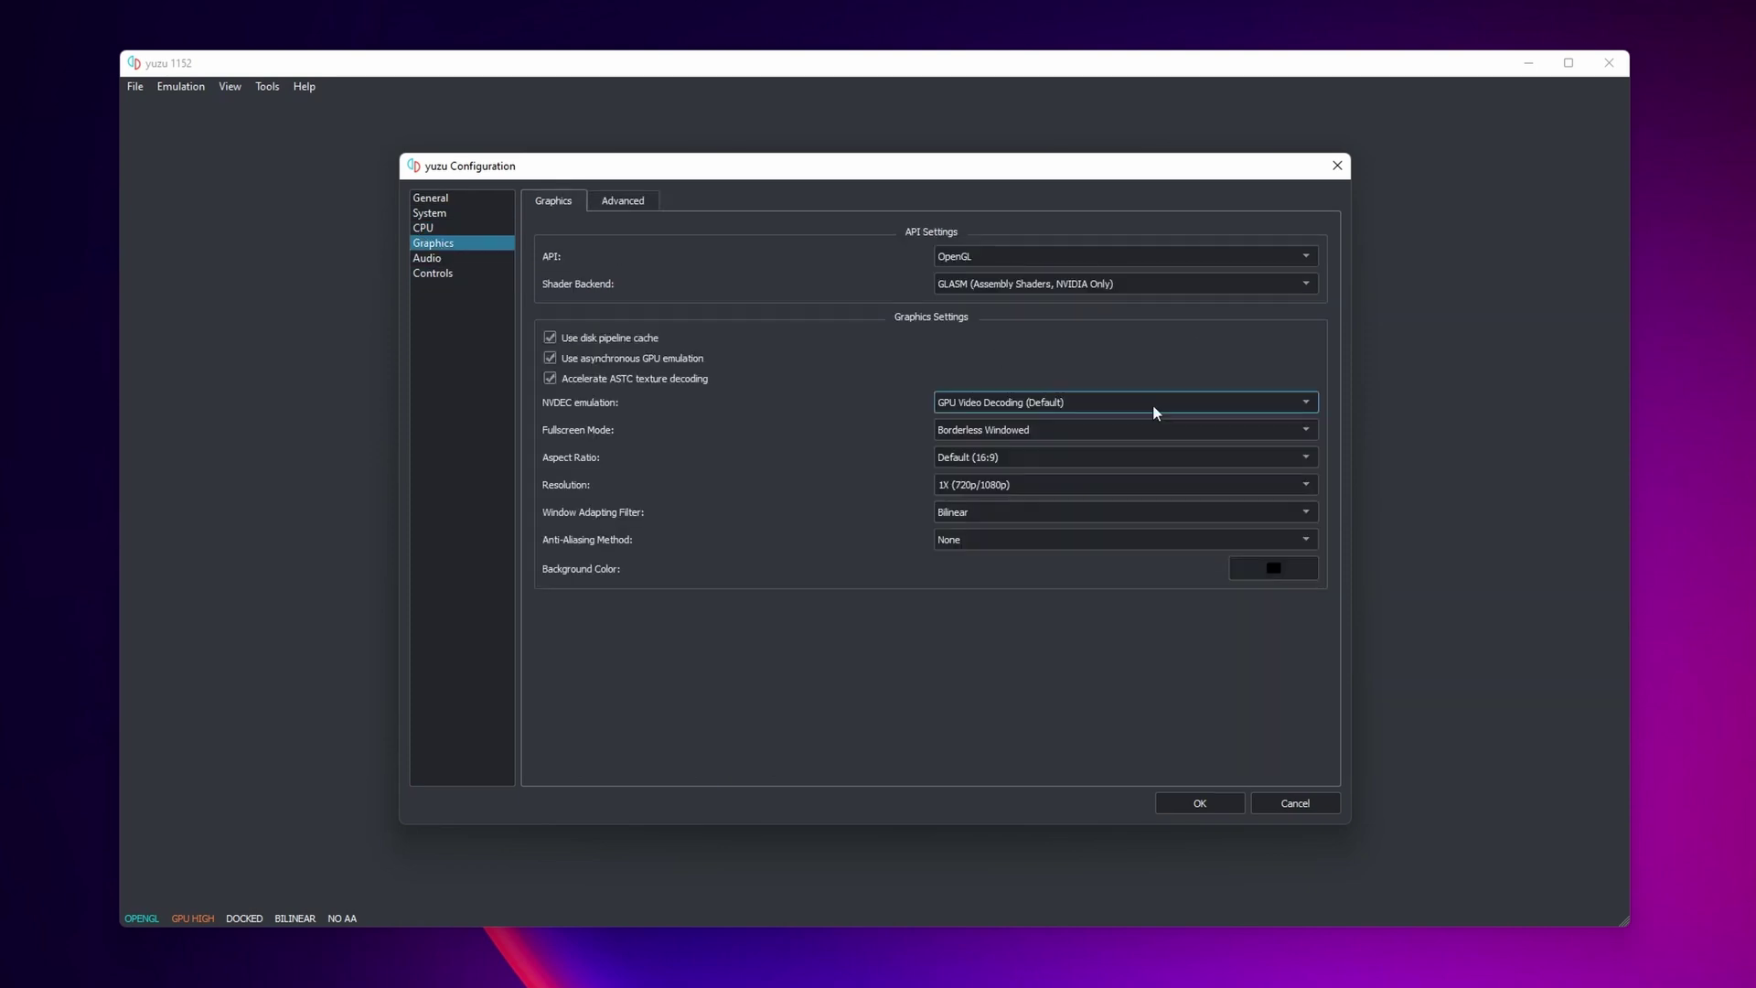
{"action": "left_click", "coordinate": [982, 263]}
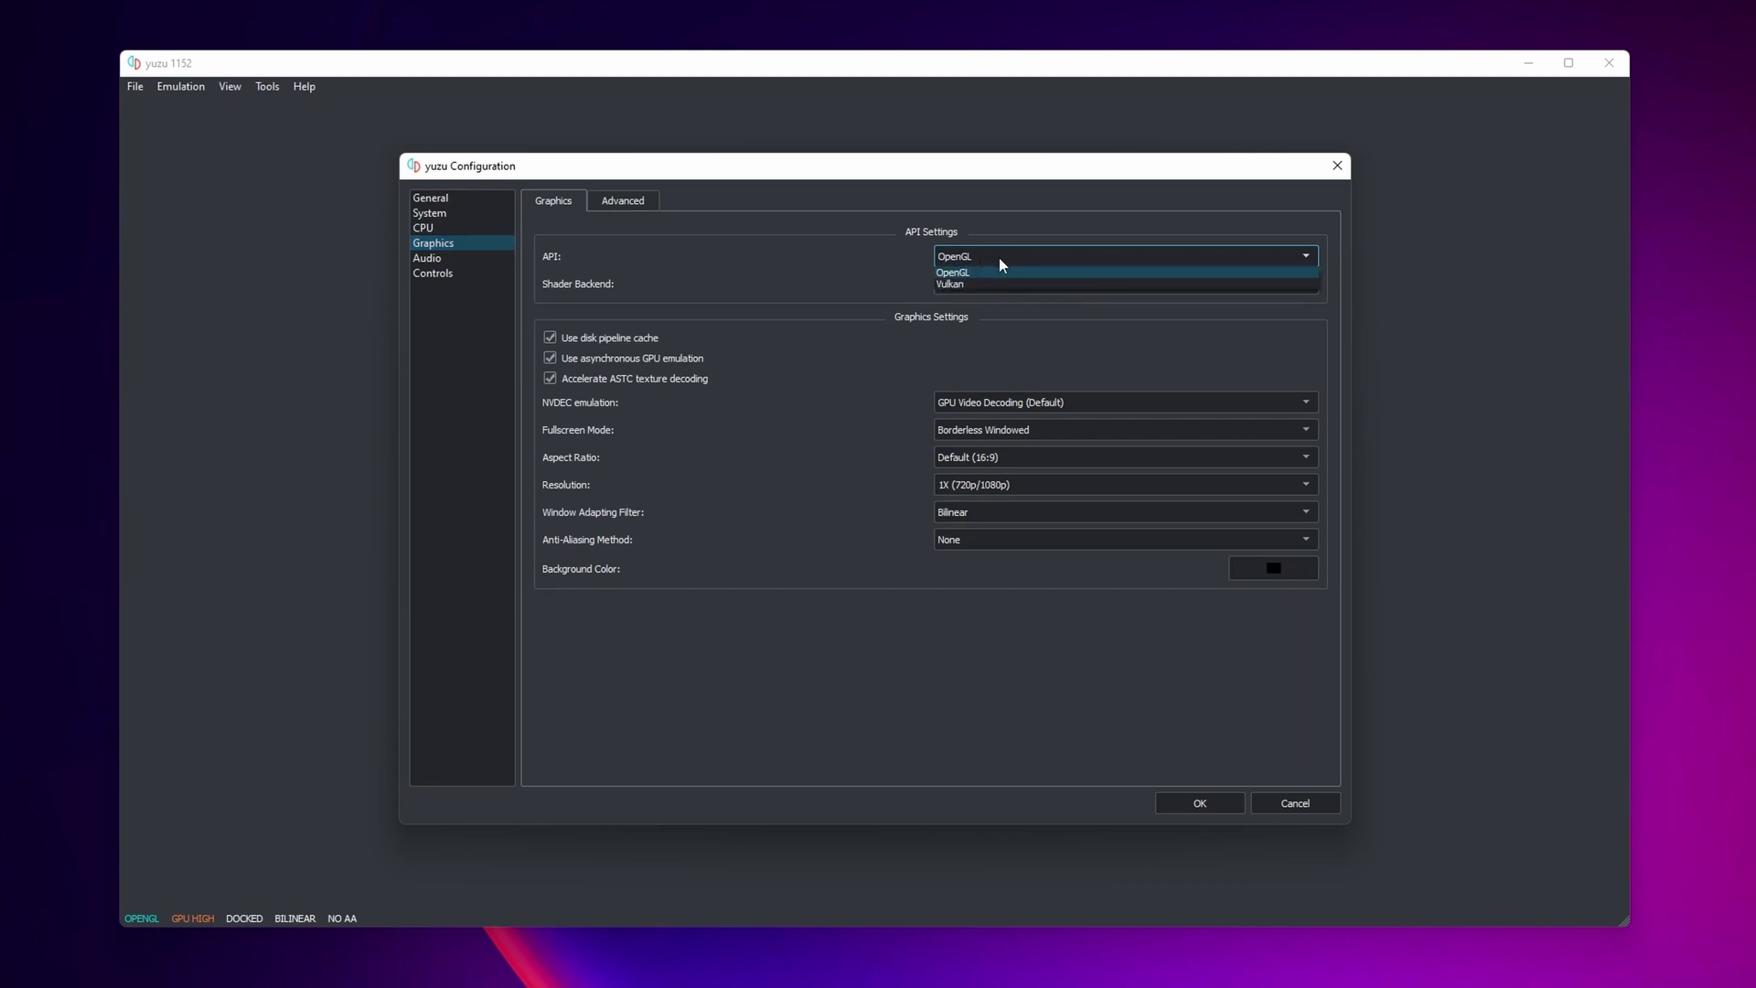
{"action": "left_click", "coordinate": [954, 272]}
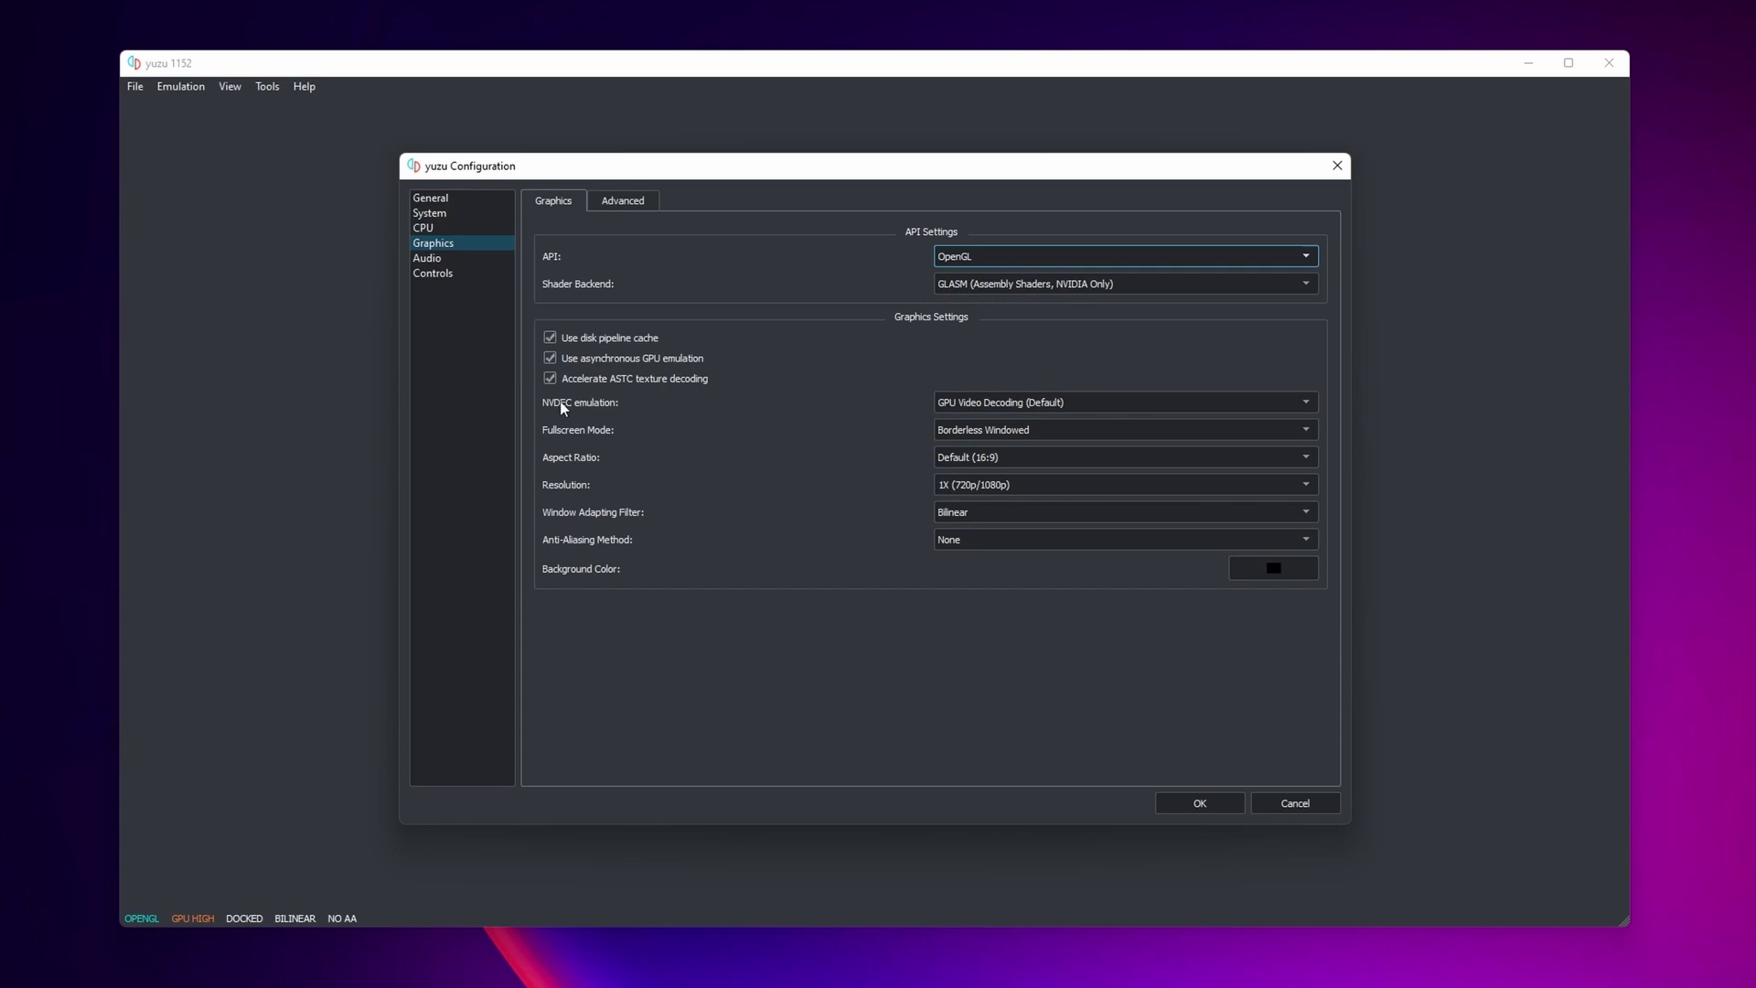
Check the audio settings, select Xbox One Controller 0 as Player 1's input device, and save the configuration.
{"action": "left_click", "coordinate": [439, 259]}
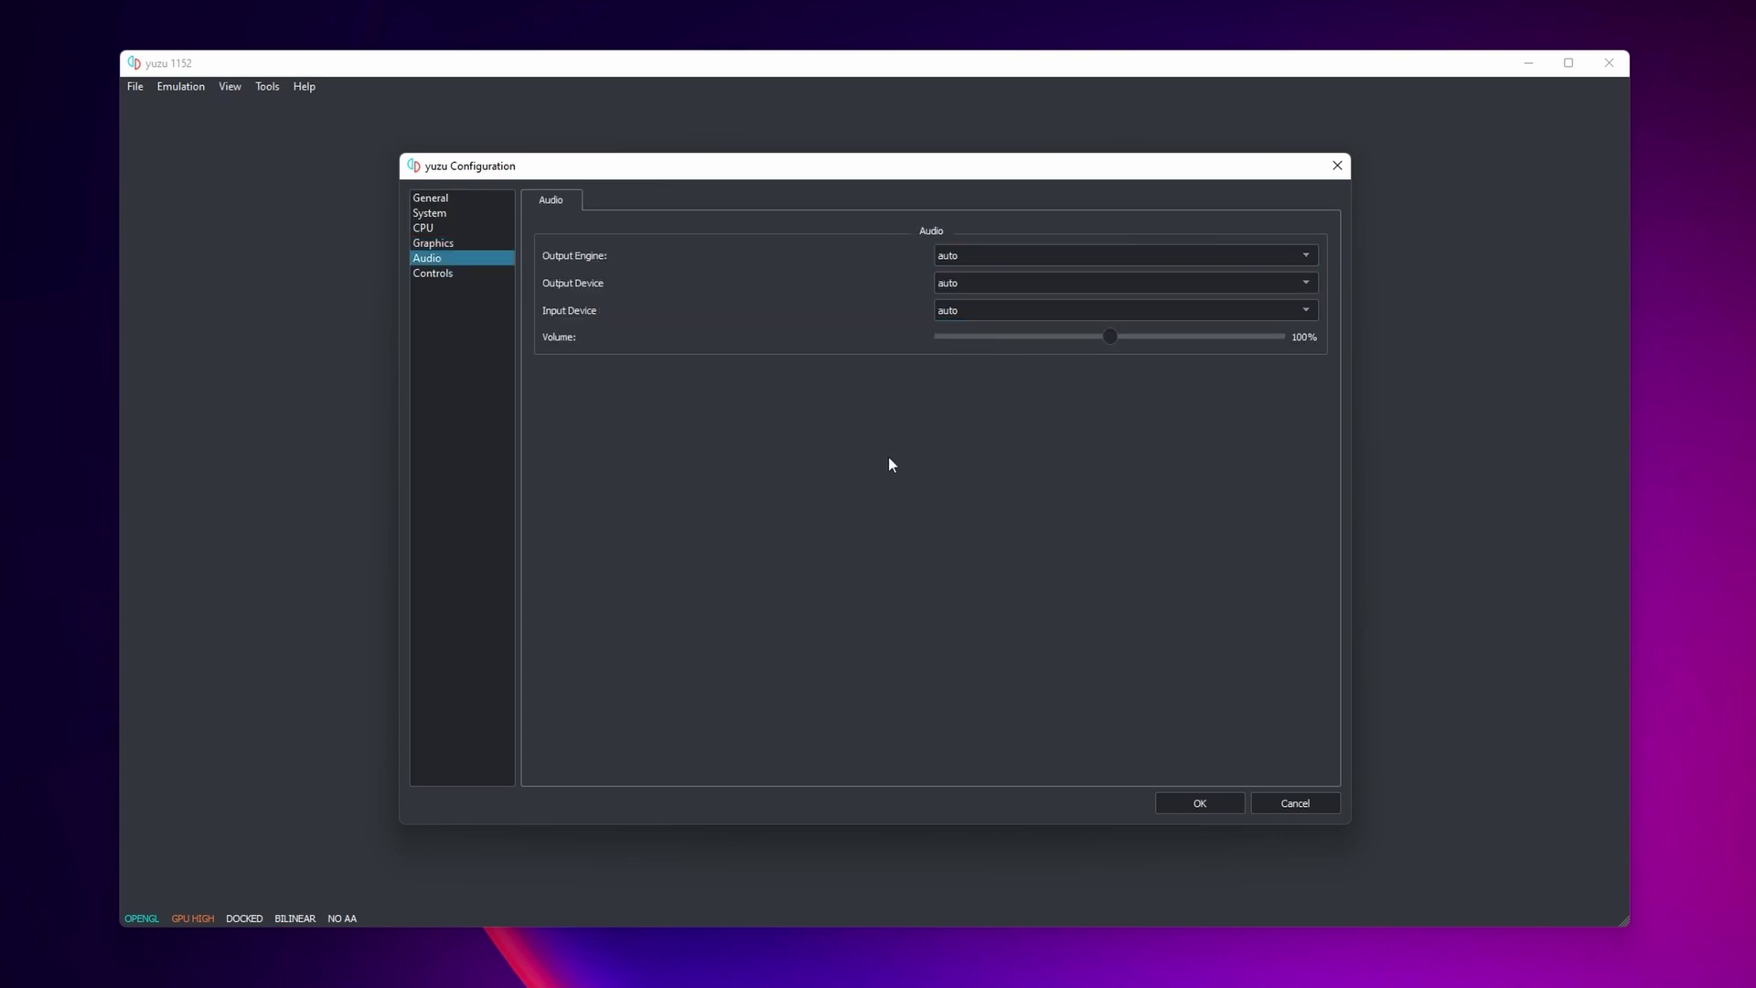
{"action": "left_click", "coordinate": [439, 273]}
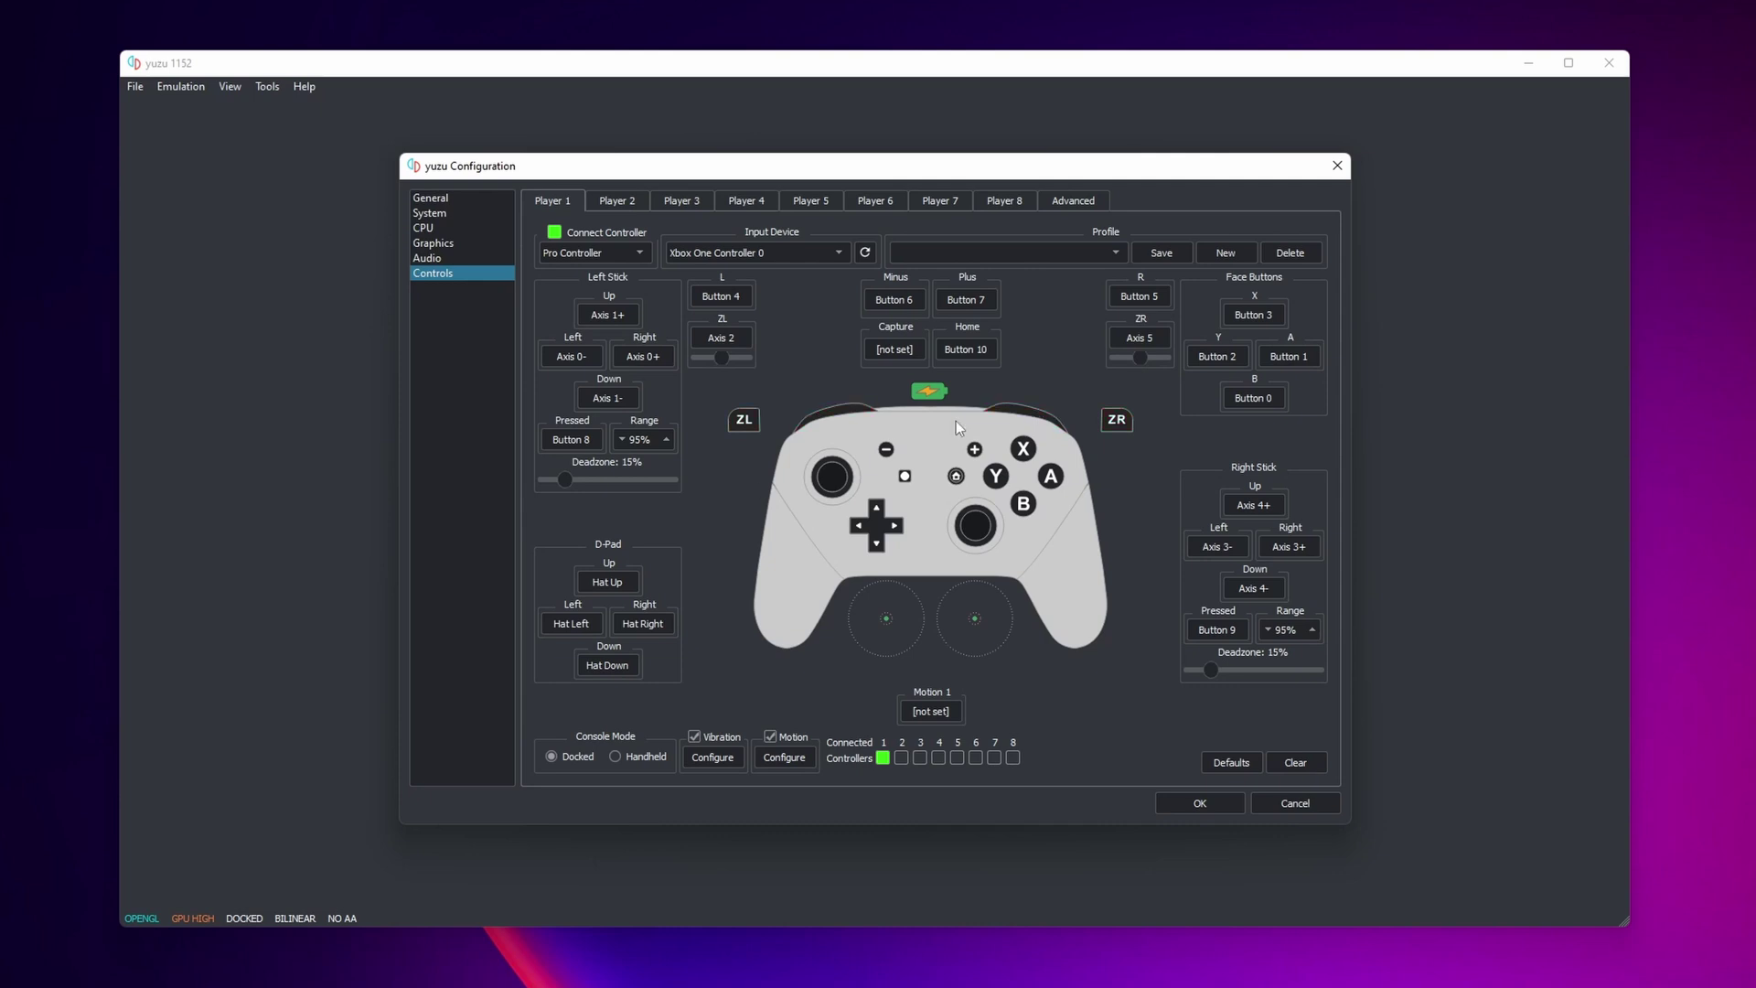
{"action": "left_click", "coordinate": [784, 250]}
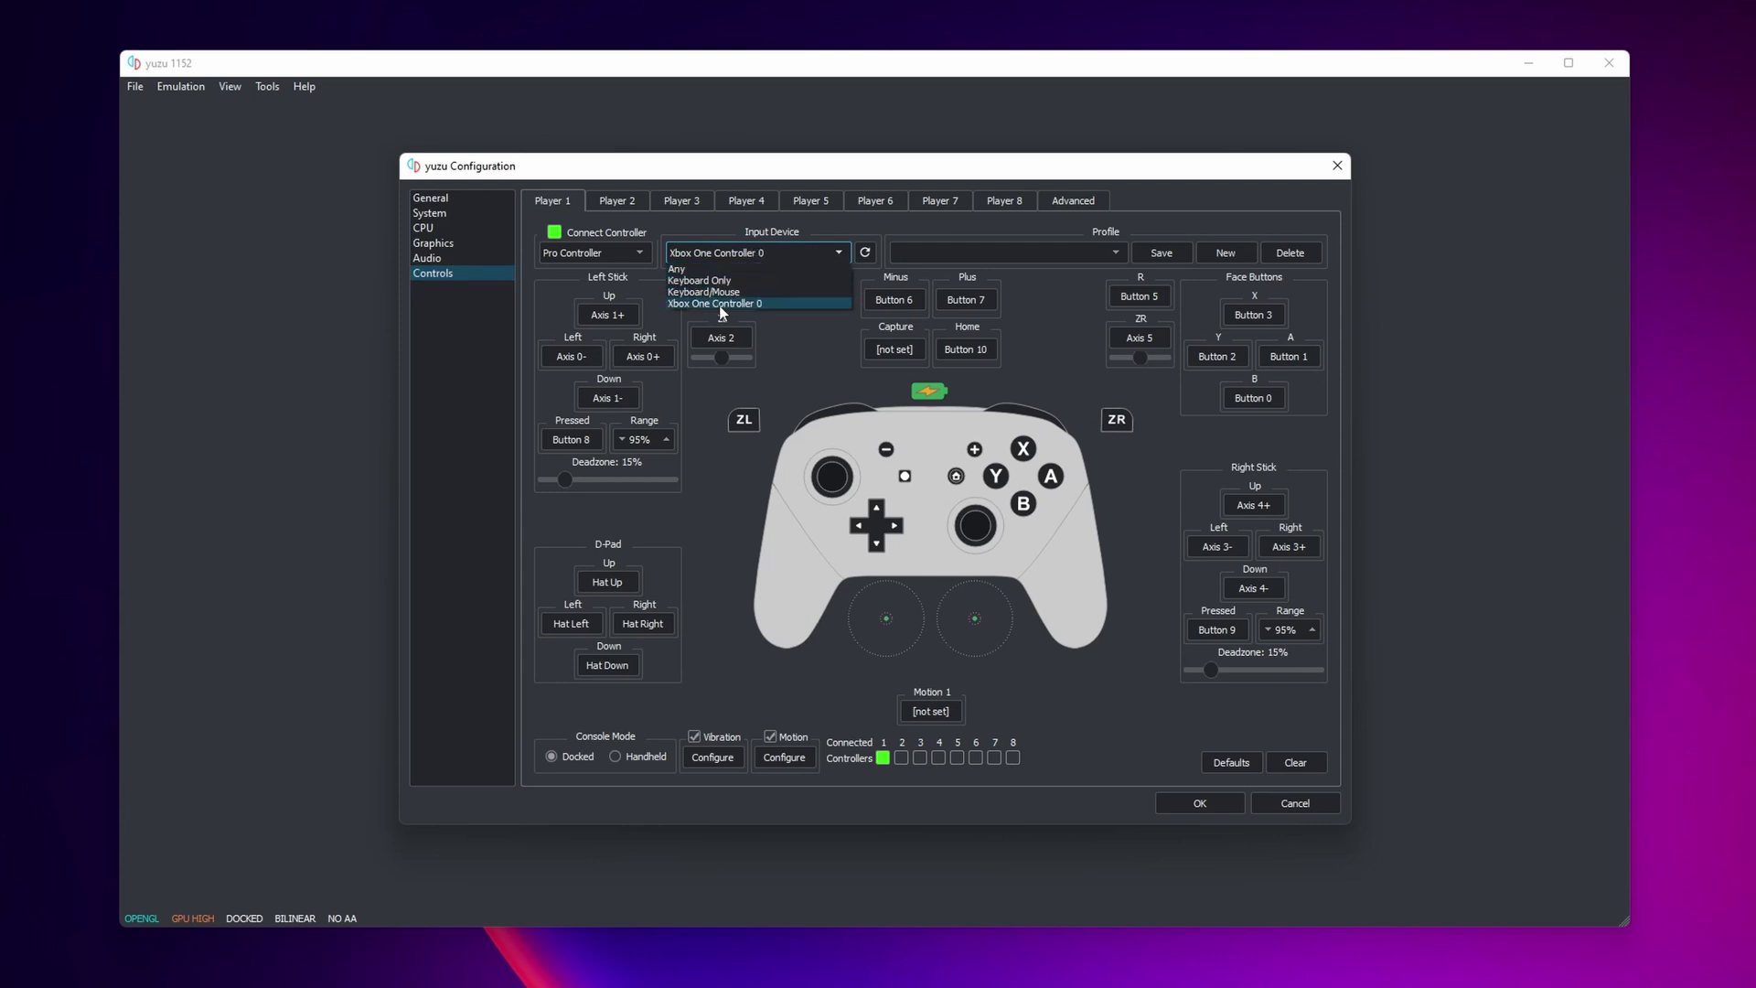
{"action": "left_click", "coordinate": [723, 306]}
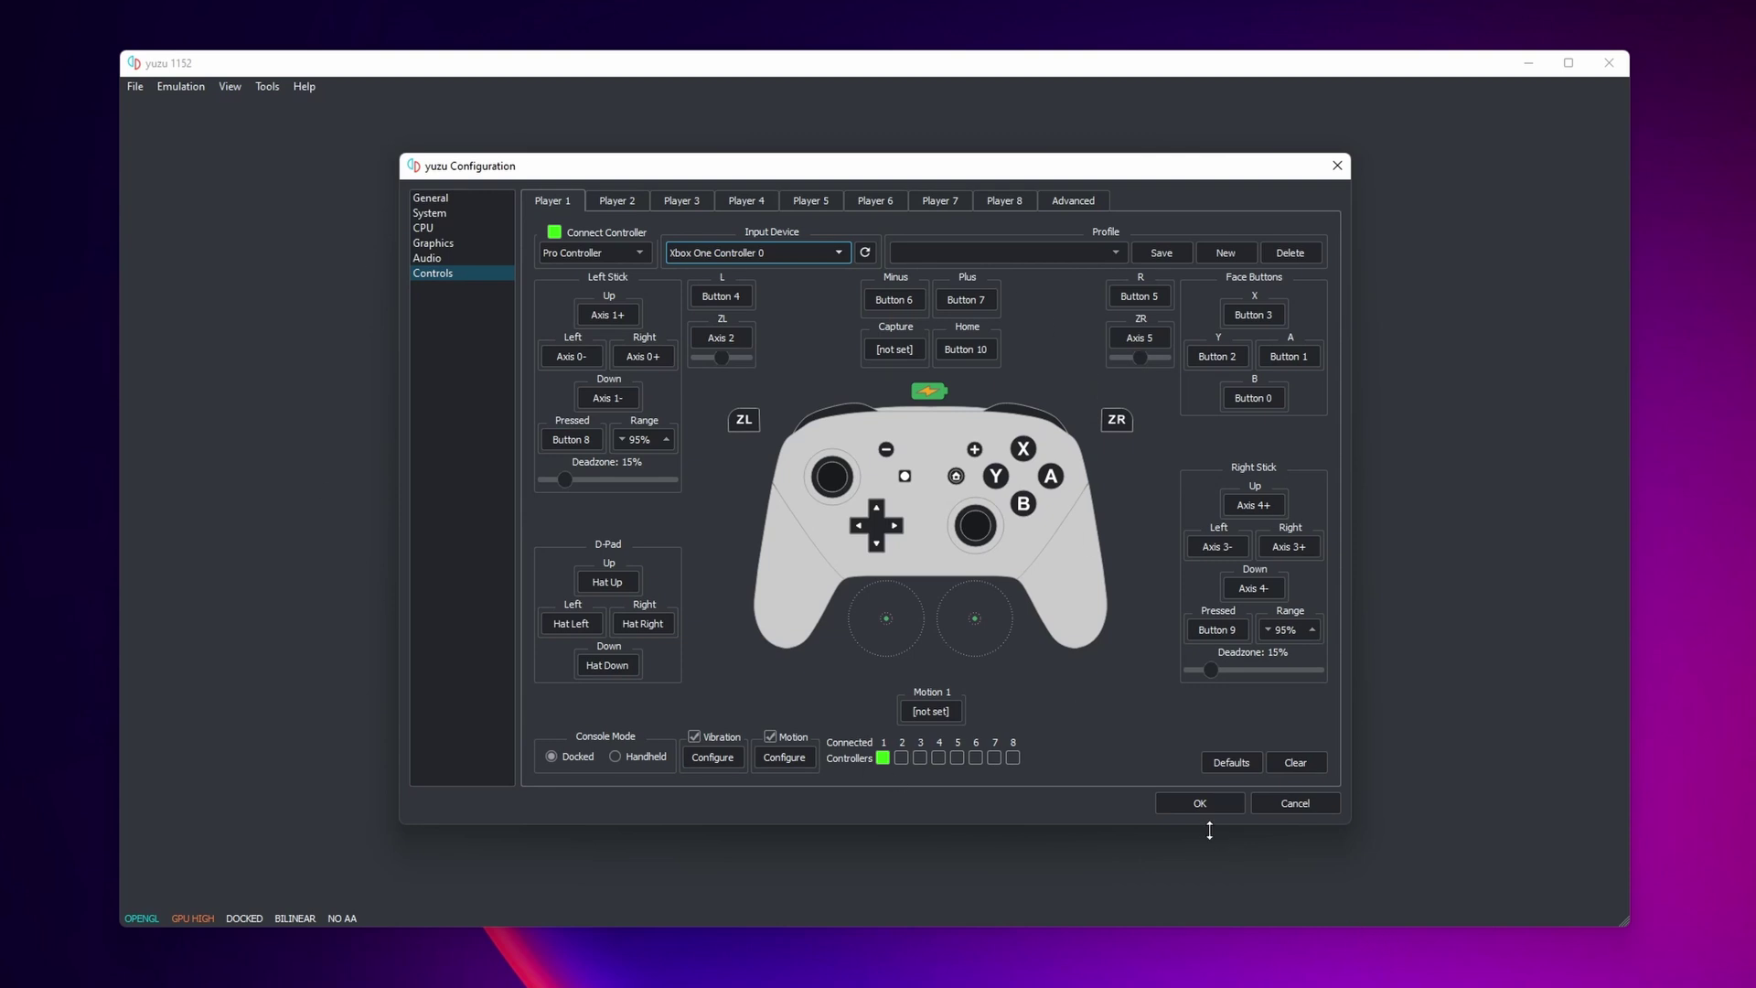
{"action": "left_click", "coordinate": [1200, 804]}
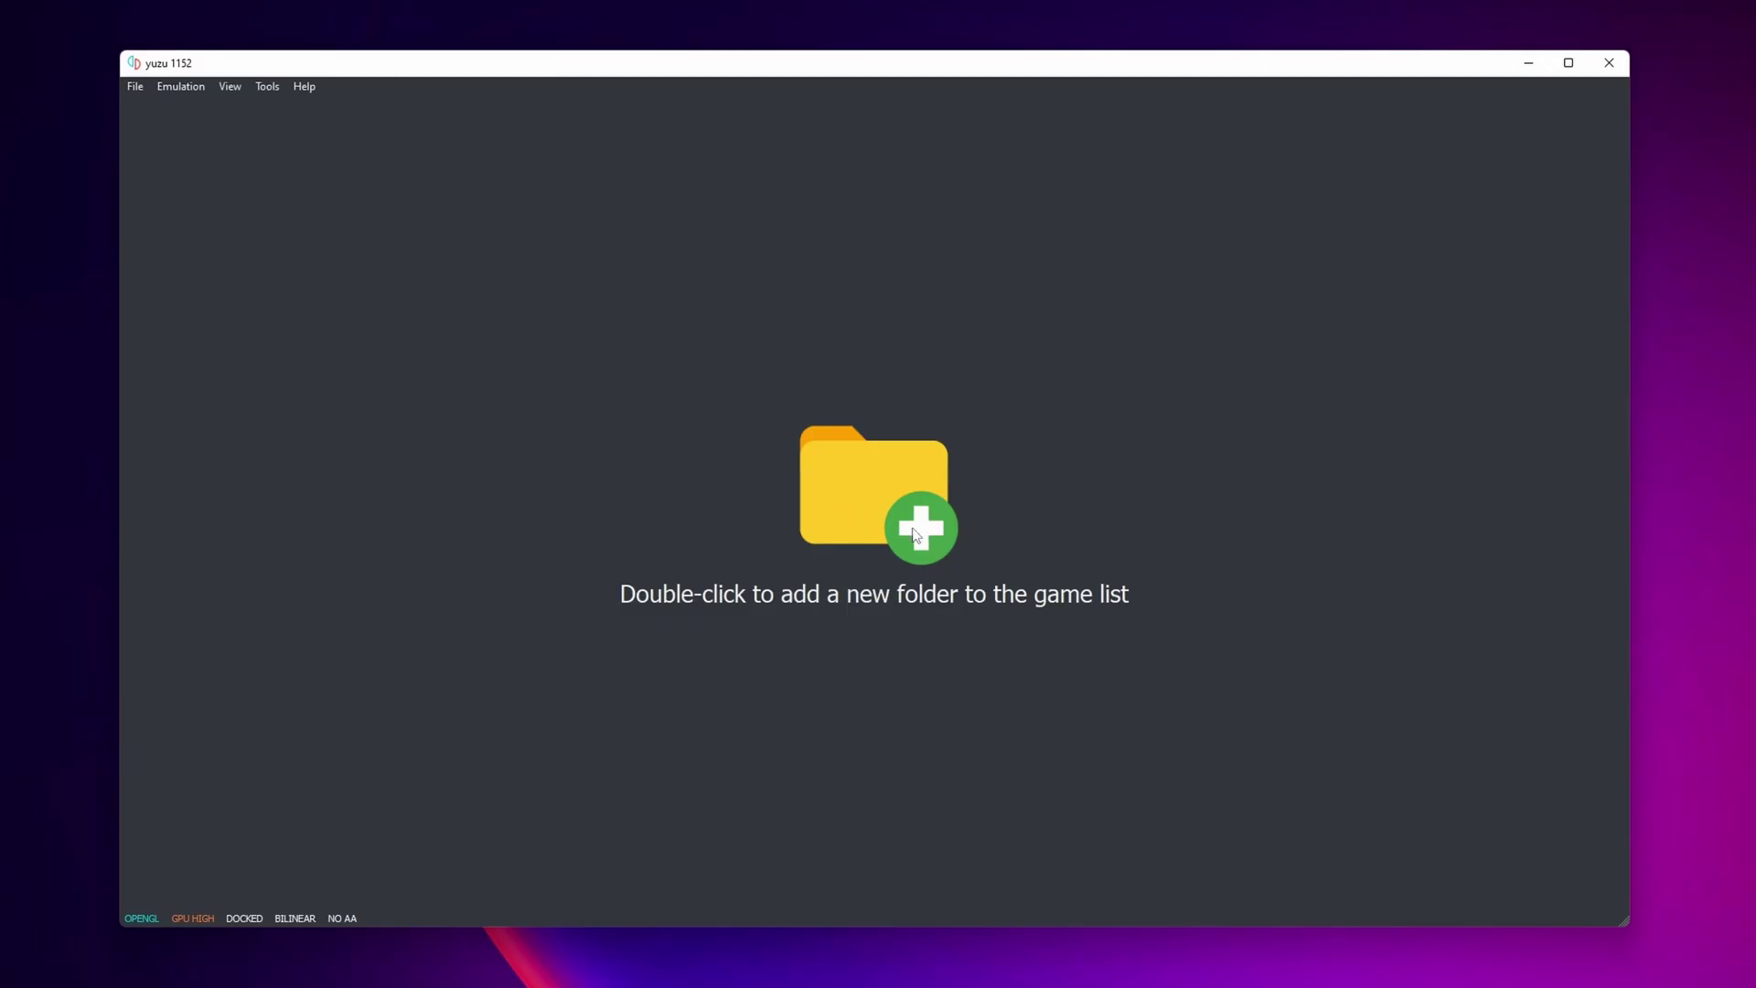
Add the "roms 2" folder from the Desktop to the game list.
{"action": "double_click", "coordinate": [896, 500]}
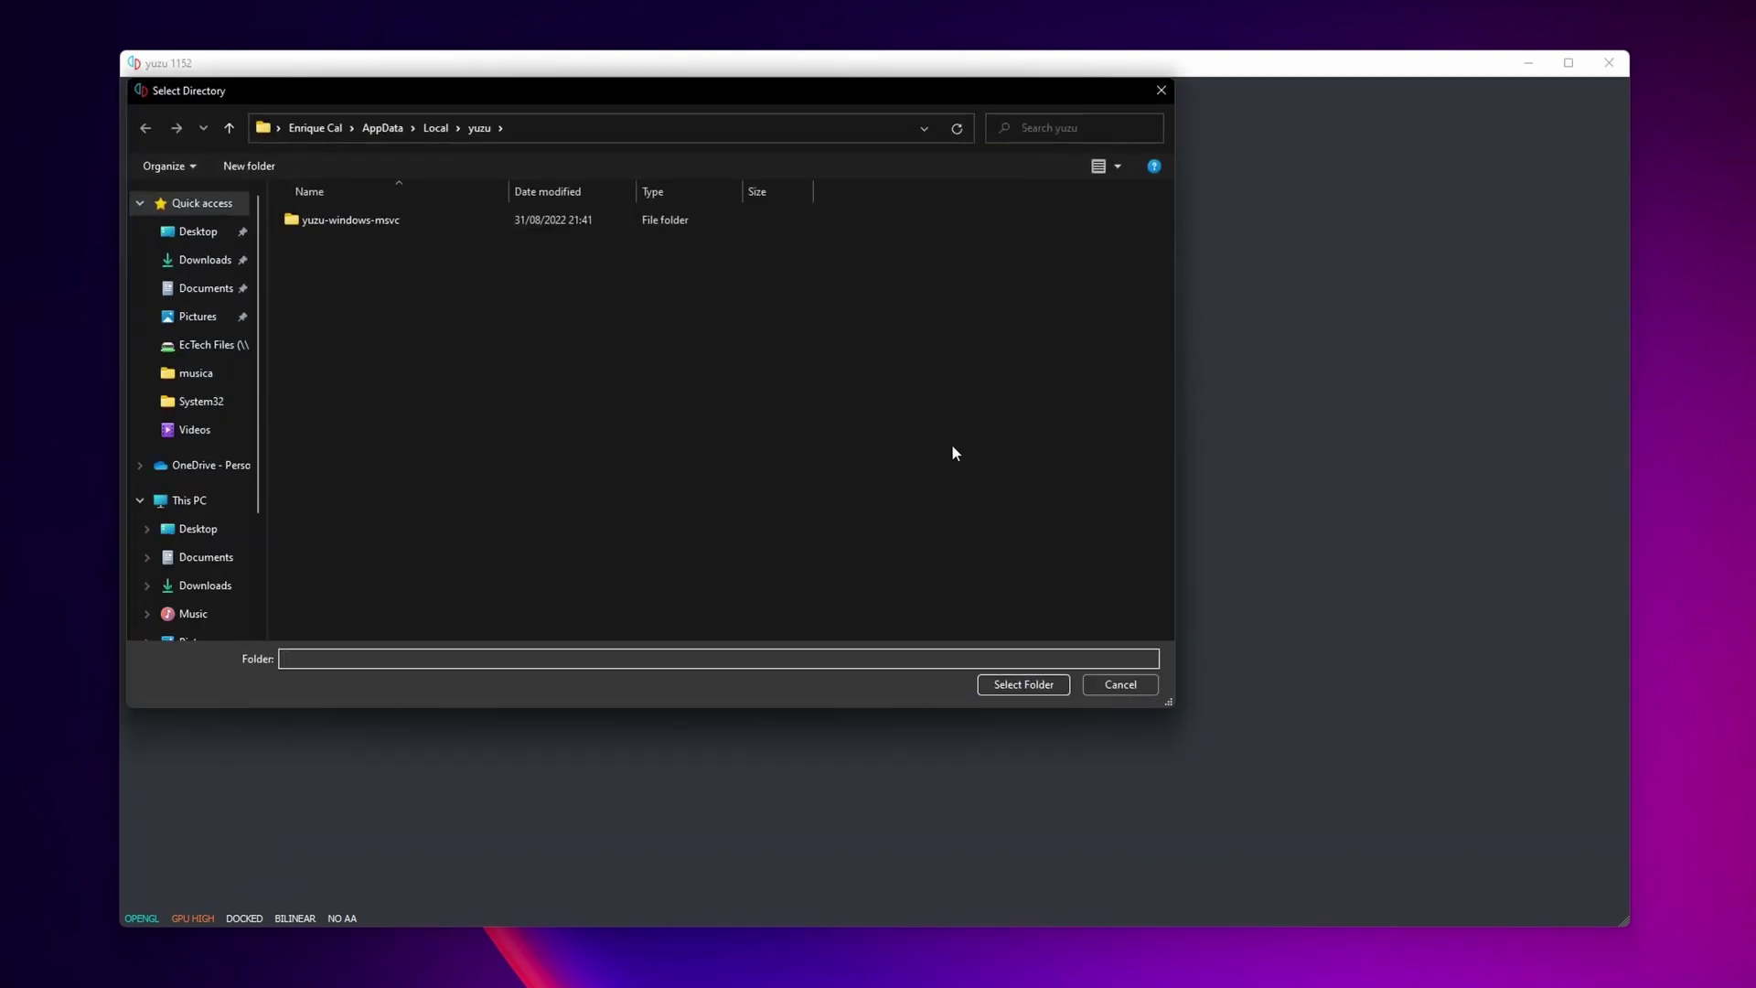
{"action": "left_click", "coordinate": [201, 231]}
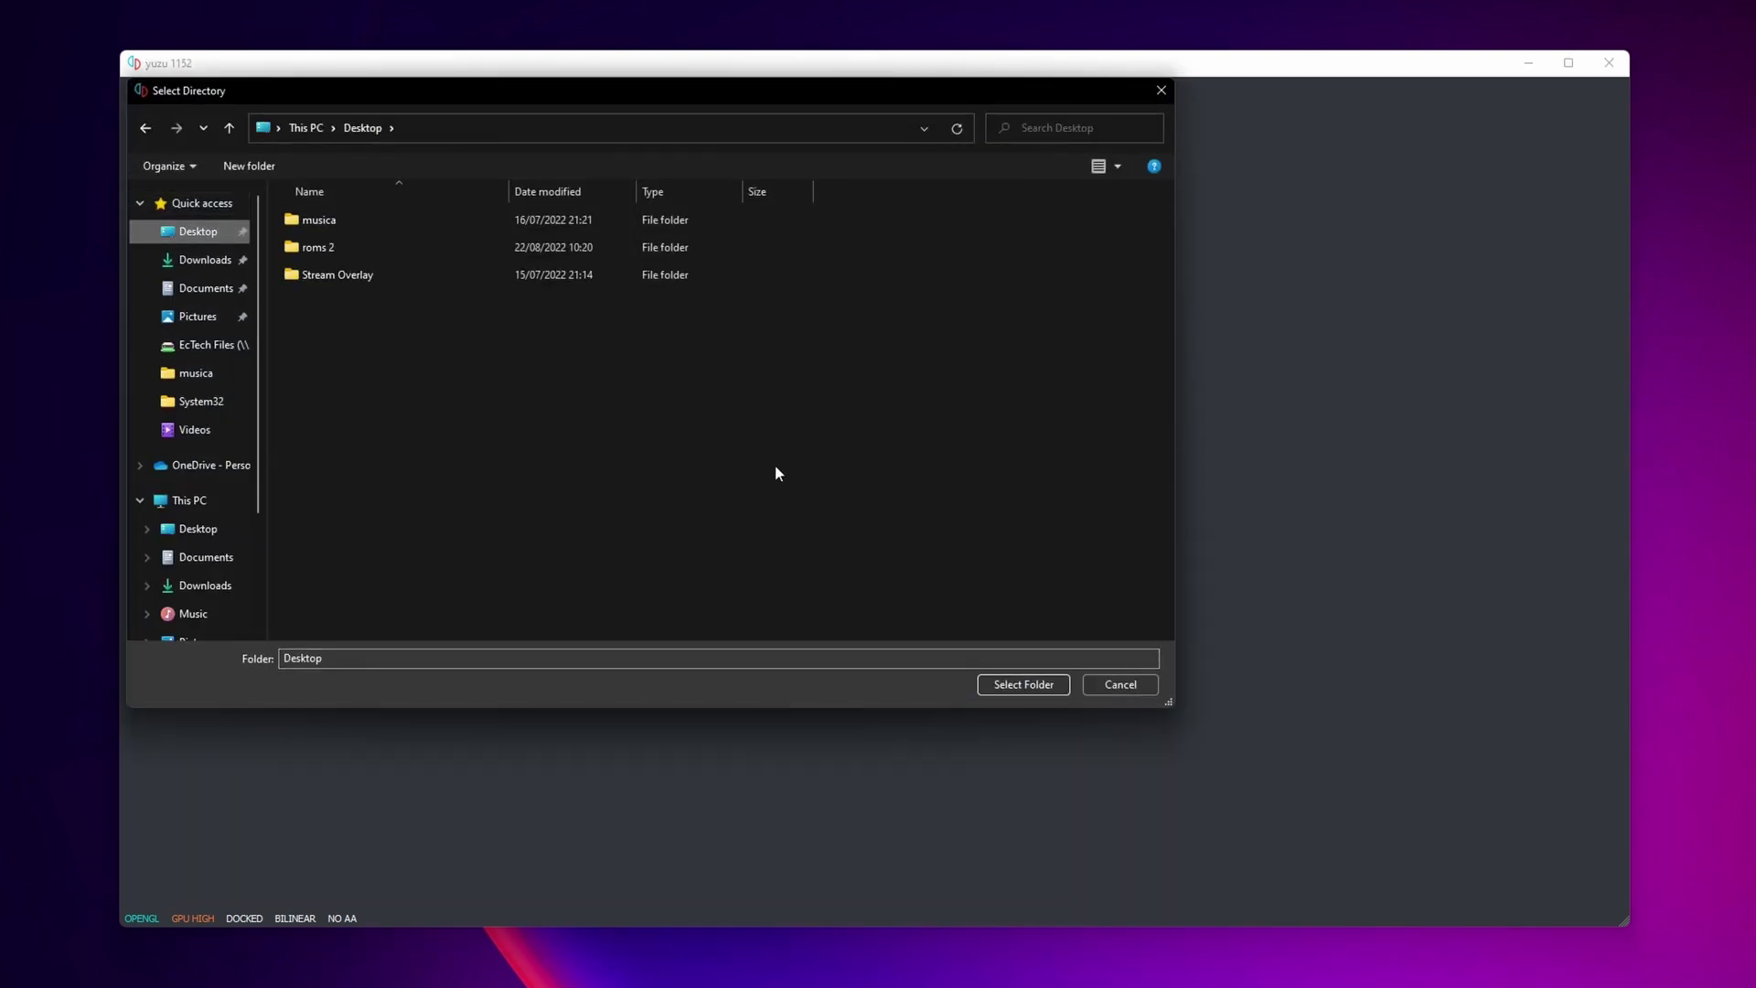
{"action": "left_click", "coordinate": [330, 249]}
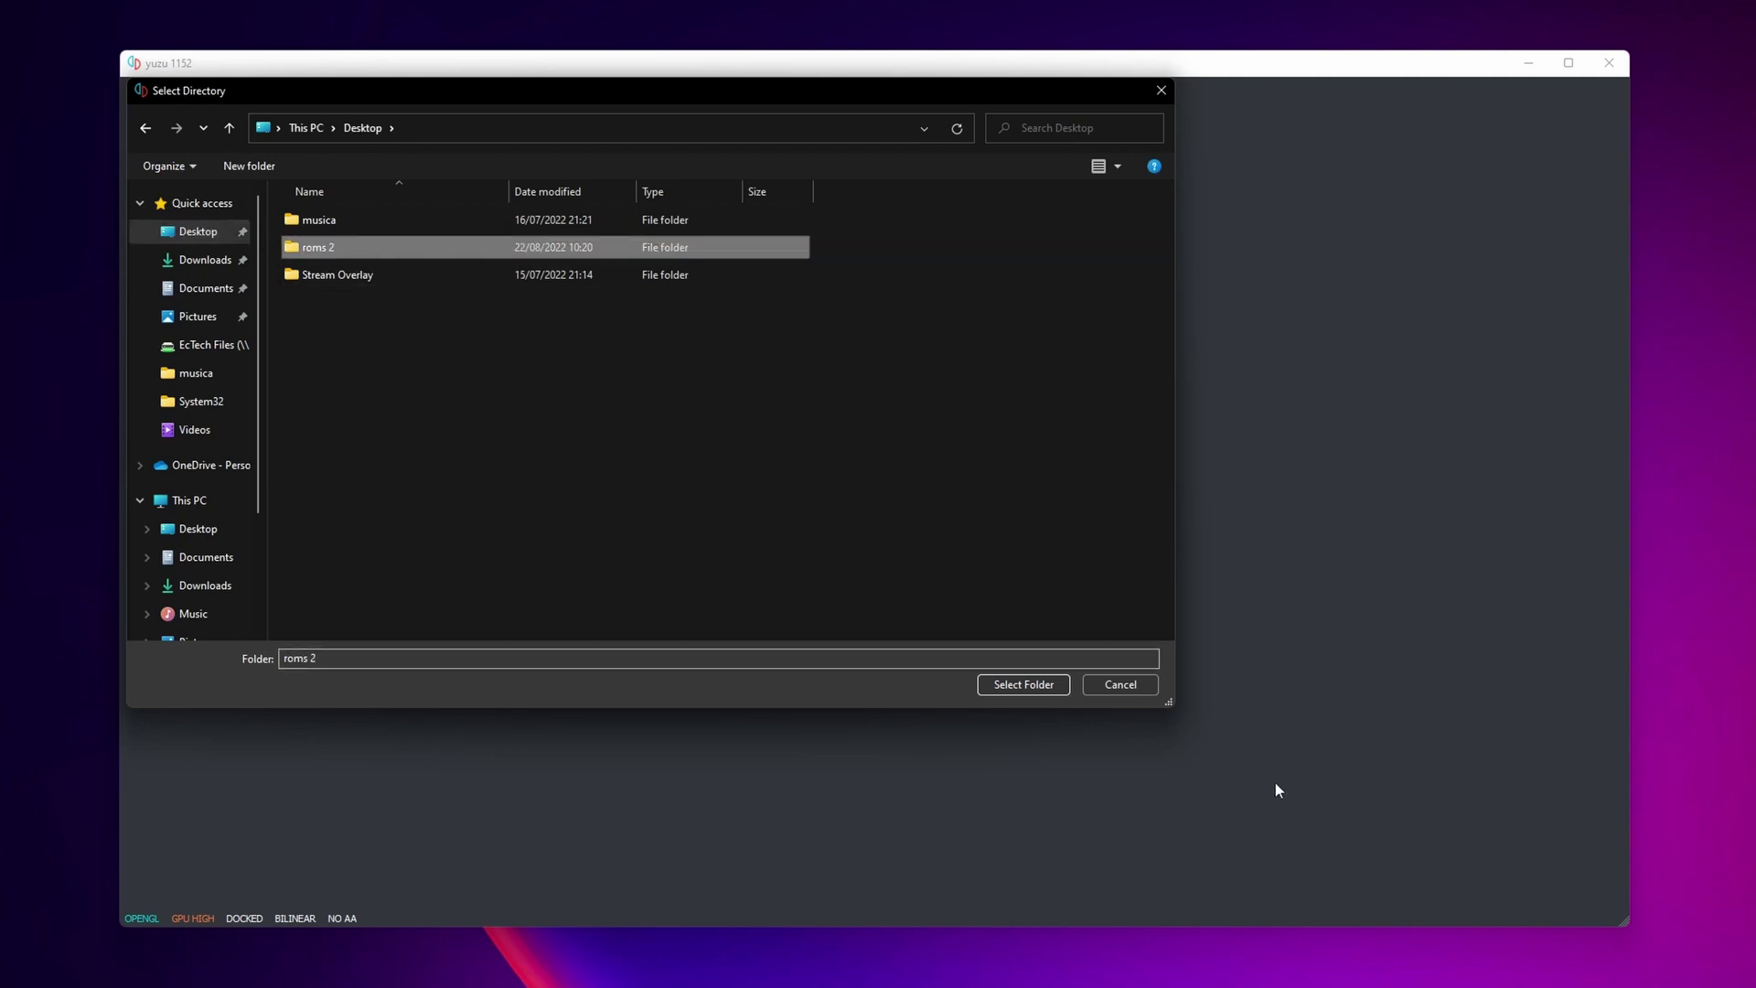
{"action": "left_click", "coordinate": [1024, 685]}
Start the Kirby's Dream Buffet game from the game list.
{"action": "left_click", "coordinate": [695, 196]}
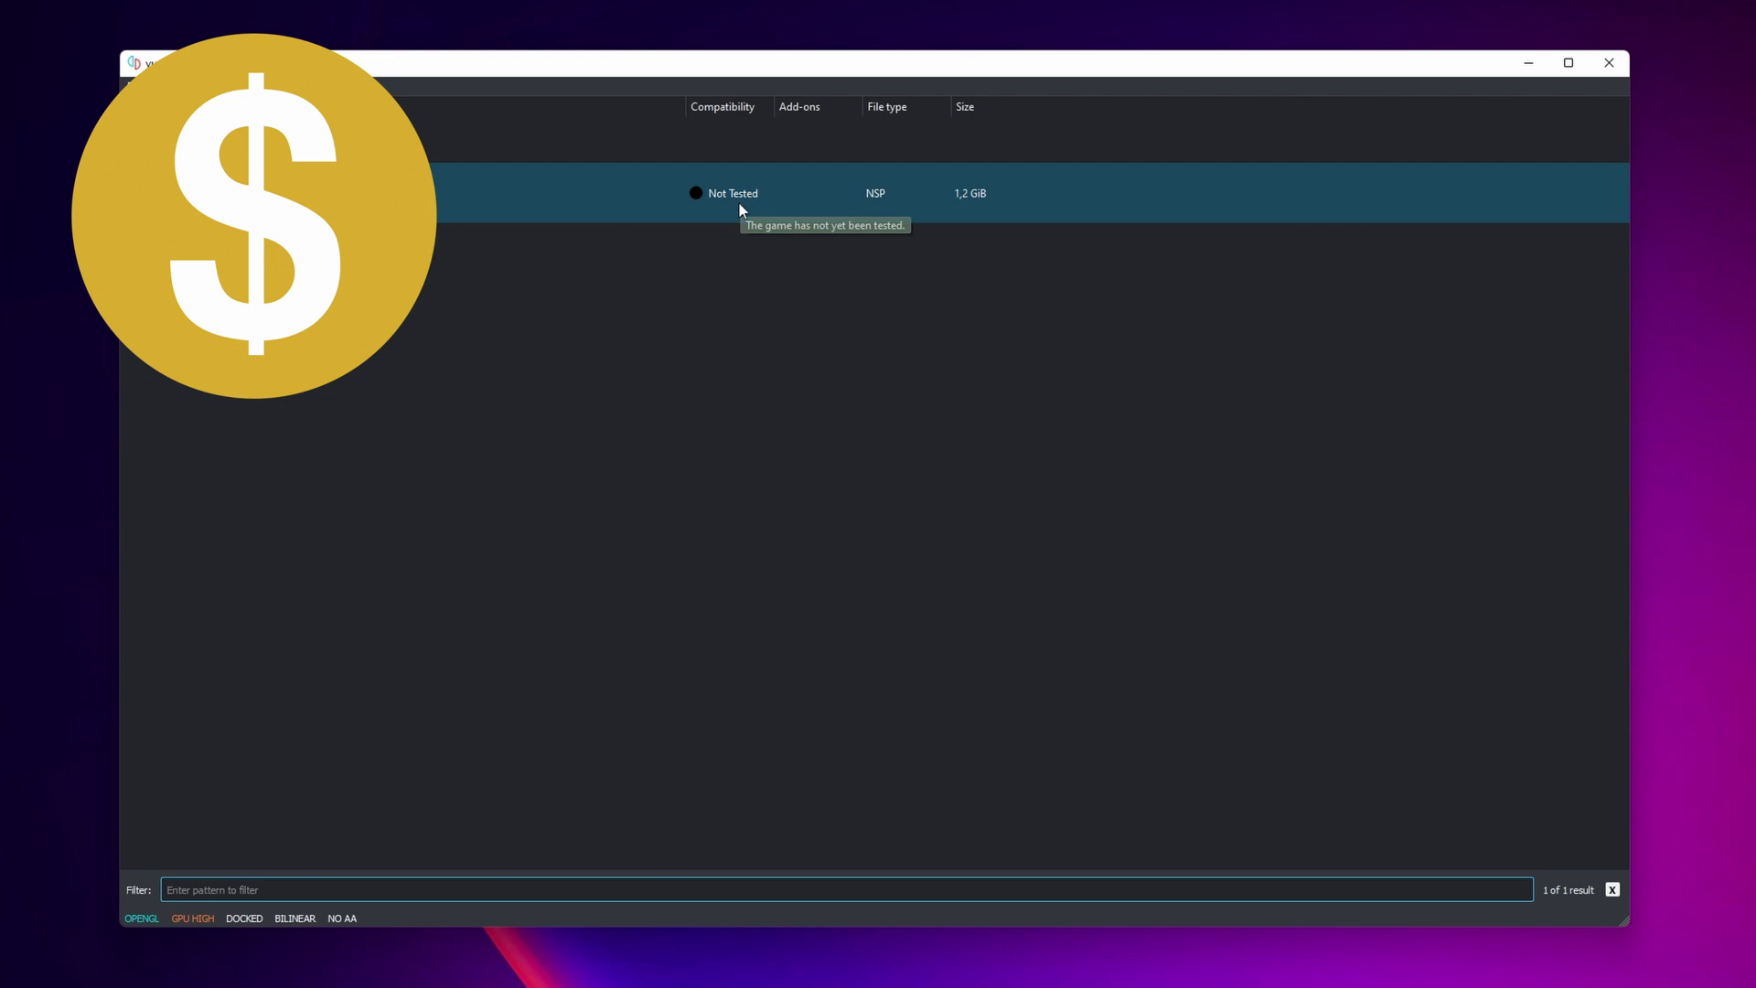
{"action": "left_click", "coordinate": [492, 203]}
{"action": "right_click", "coordinate": [494, 210]}
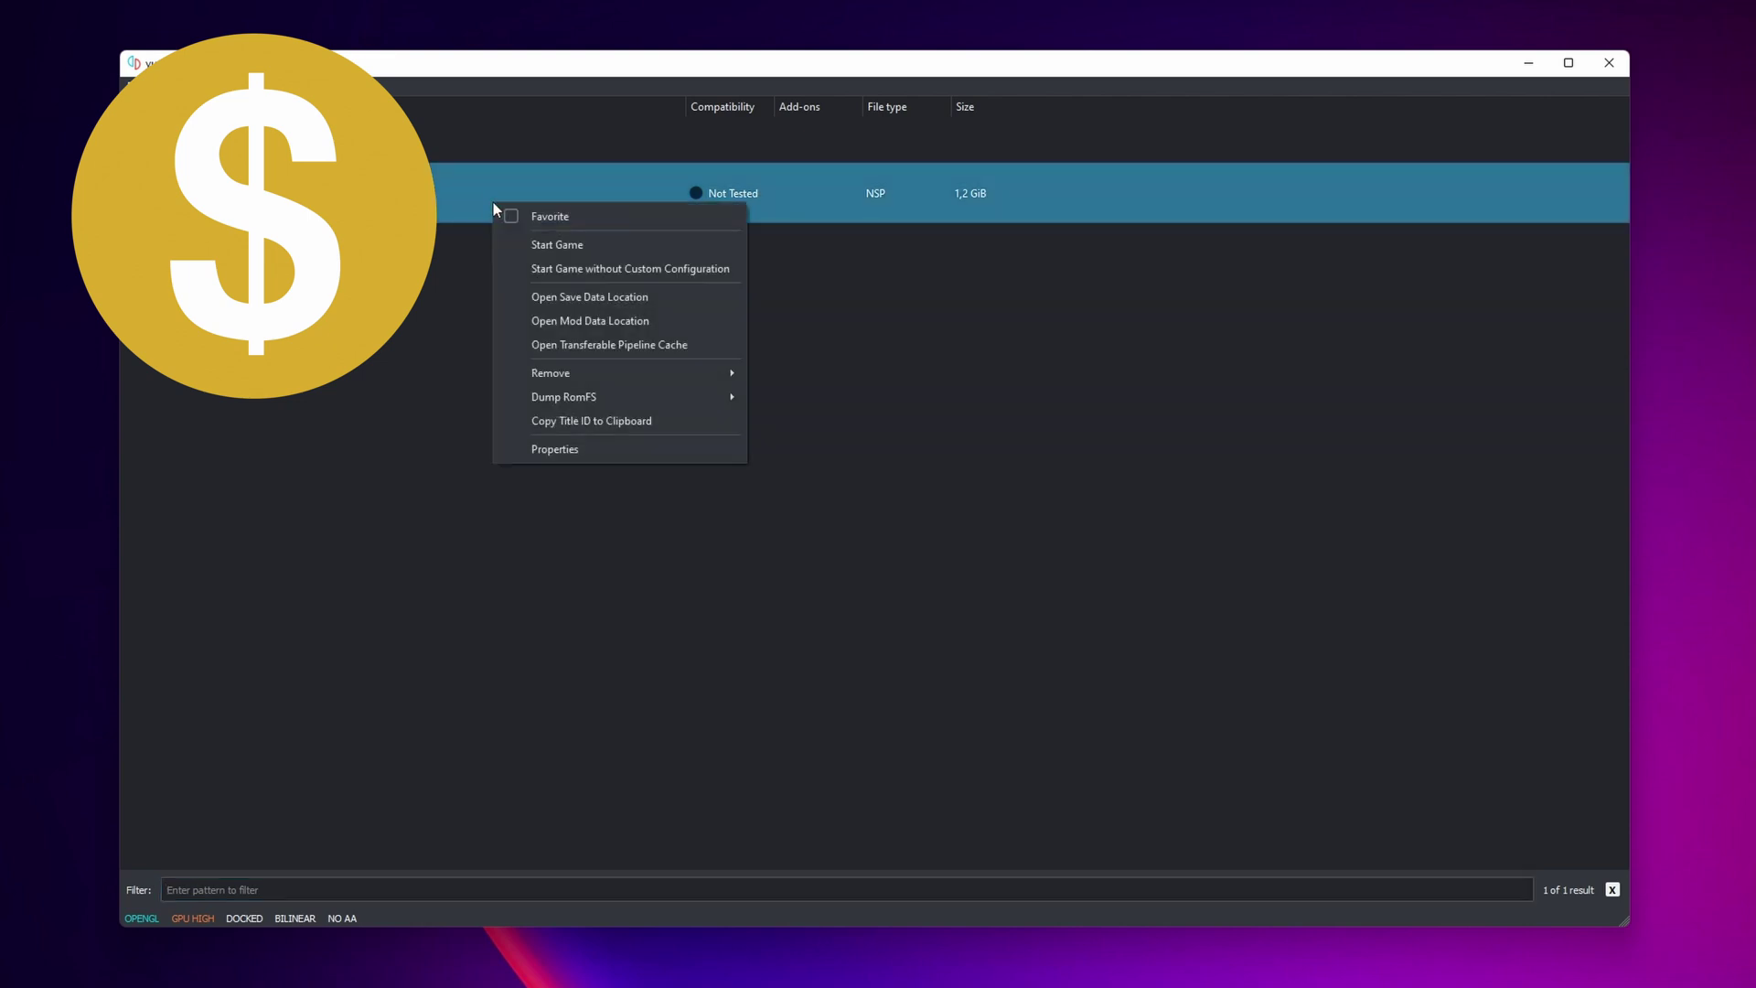
{"action": "left_click", "coordinate": [579, 246]}
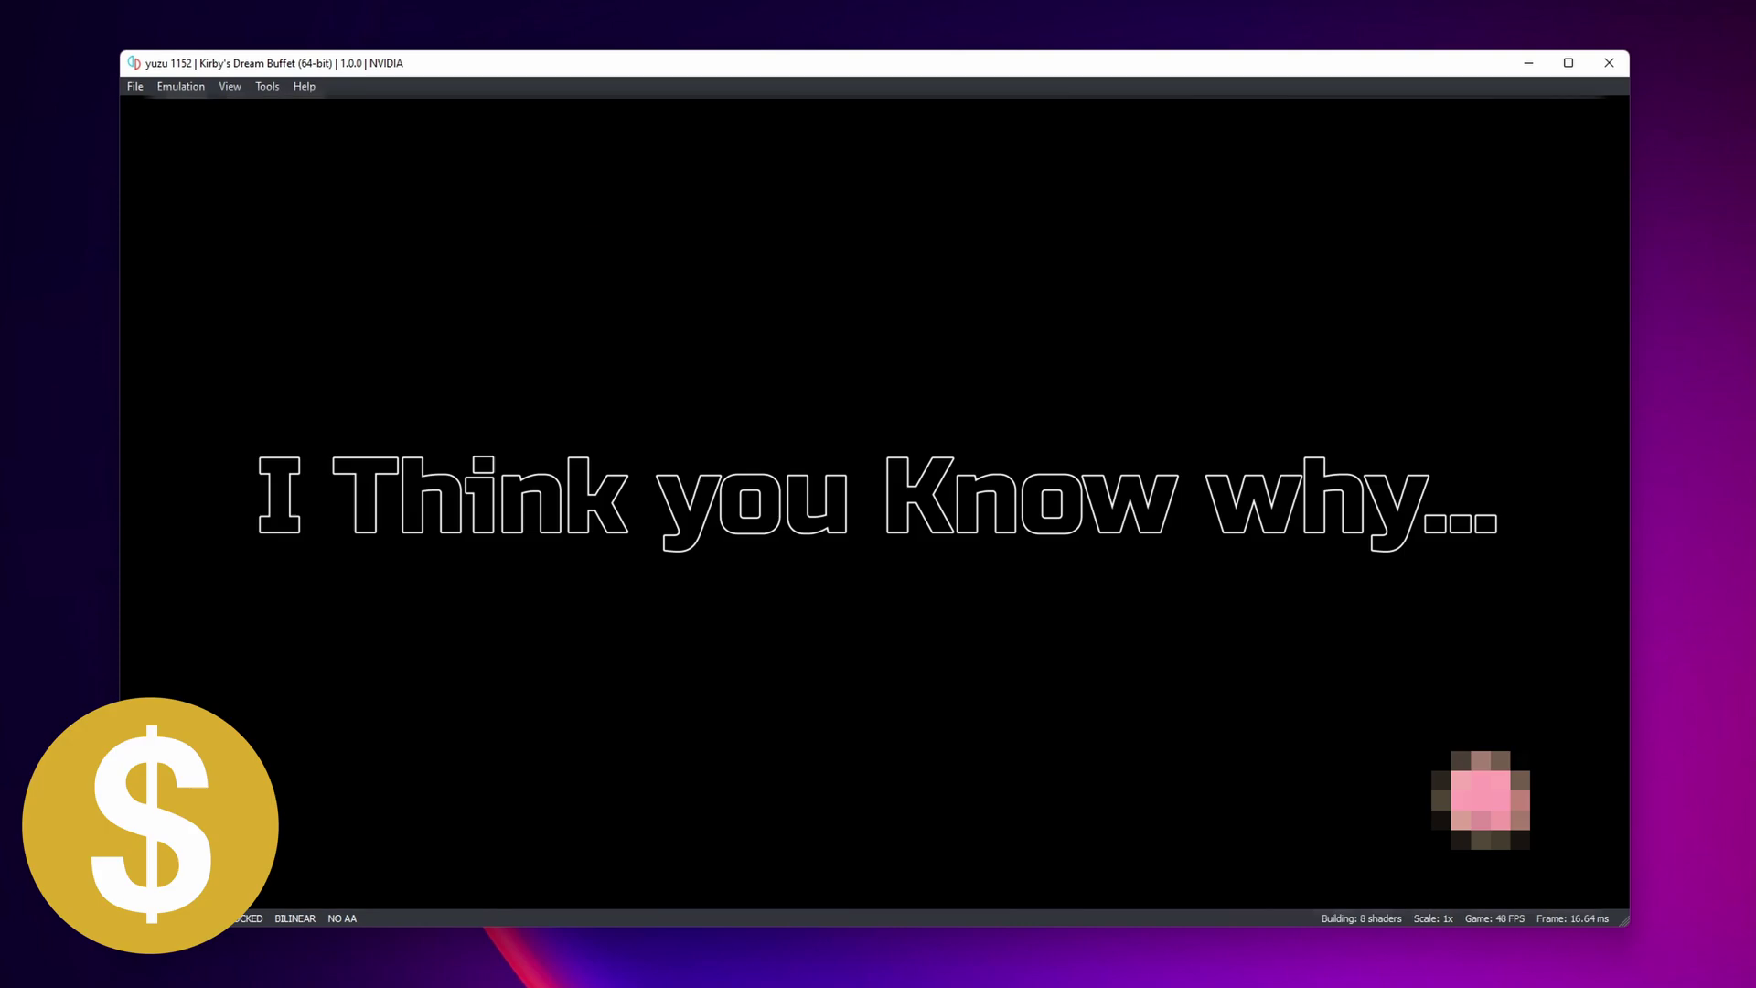